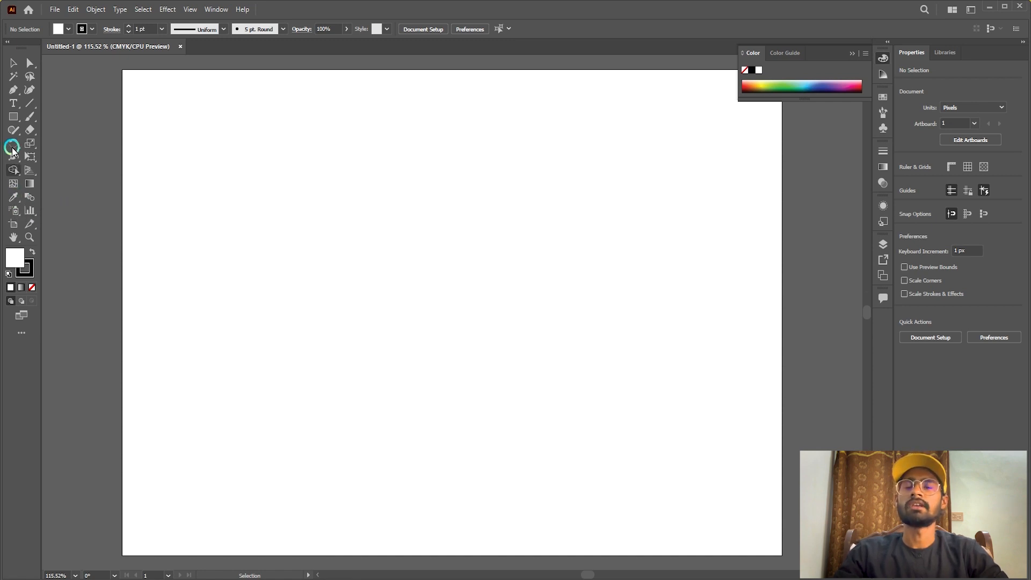
Draw a square about 56 px wide on the artboard and duplicate it into five spaced, staggered squares.
{"action": "left_click", "coordinate": [13, 116]}
{"action": "left_click_drag", "start_coordinate": [233, 192], "coordinate": [354, 185]}
{"action": "left_click", "coordinate": [13, 62]}
{"action": "left_click", "coordinate": [462, 272]}
{"action": "key", "text": "space"}
{"action": "left_click_drag", "start_coordinate": [353, 185], "coordinate": [431, 226]}
{"action": "left_click_drag", "start_coordinate": [432, 227], "coordinate": [571, 229]}
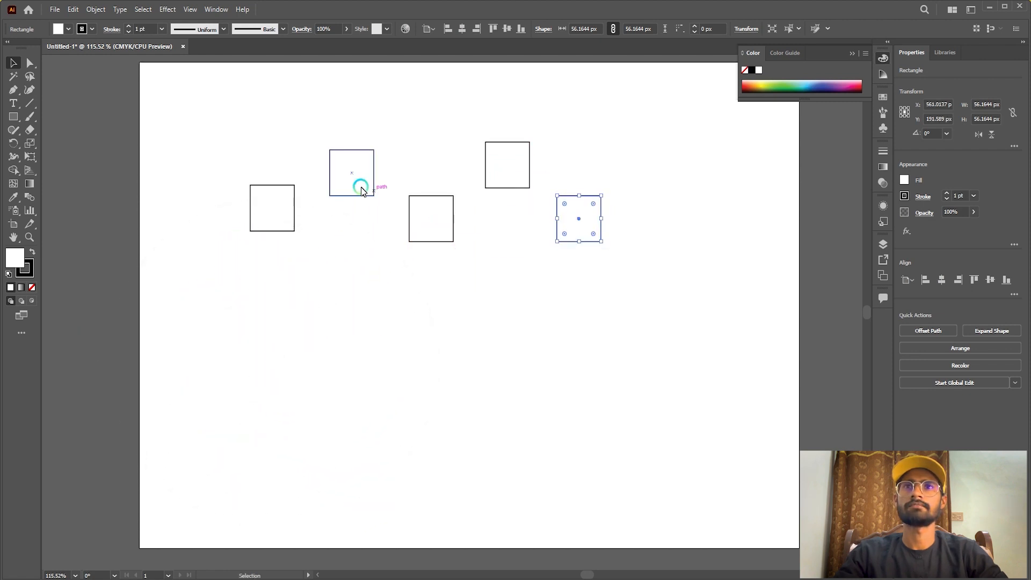
Nudge the squares into a regular zigzag, with three aligned in the lower row and two in the upper row.
{"action": "left_click_drag", "start_coordinate": [278, 212], "coordinate": [280, 222]}
{"action": "left_click", "coordinate": [382, 188]}
{"action": "left_click_drag", "start_coordinate": [363, 186], "coordinate": [362, 184]}
{"action": "left_click", "coordinate": [470, 184]}
{"action": "left_click_drag", "start_coordinate": [506, 175], "coordinate": [509, 180]}
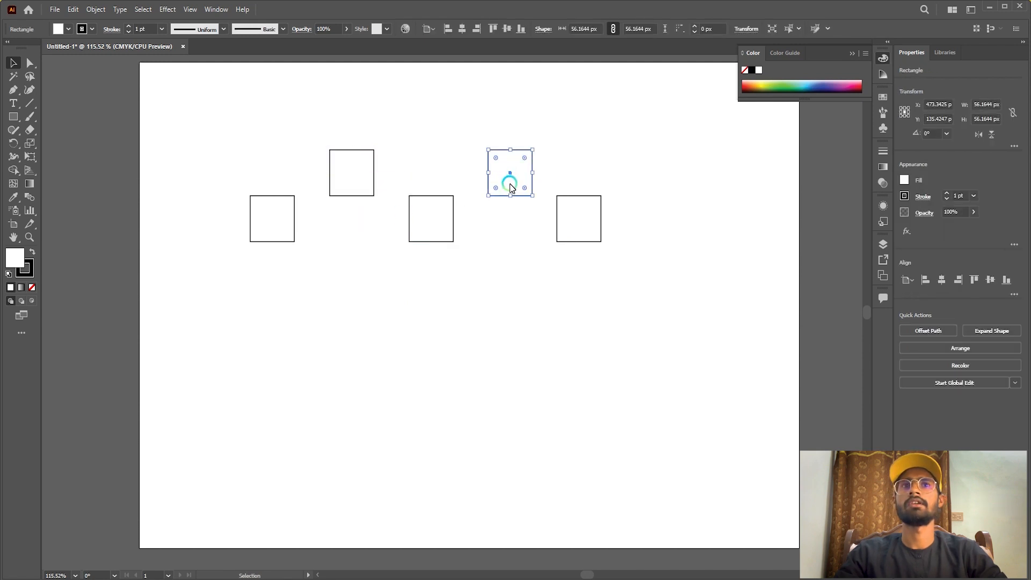
{"action": "left_click", "coordinate": [513, 264]}
Select all five squares and scale them up proportionally to about 86 px each.
{"action": "scroll", "coordinate": [513, 265], "scroll_direction": "up", "scroll_amount": 1}
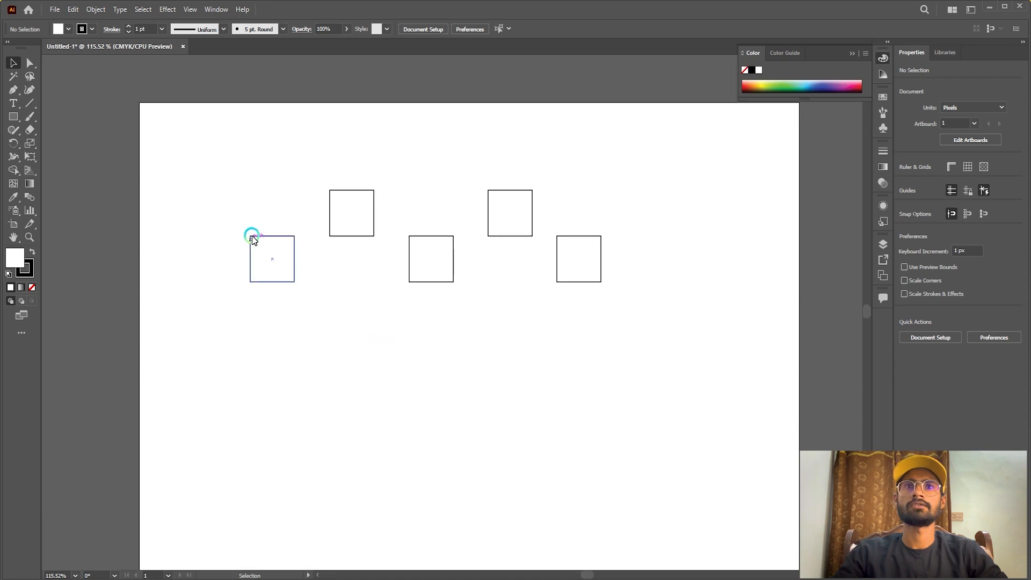
{"action": "left_click_drag", "start_coordinate": [205, 154], "coordinate": [679, 413]}
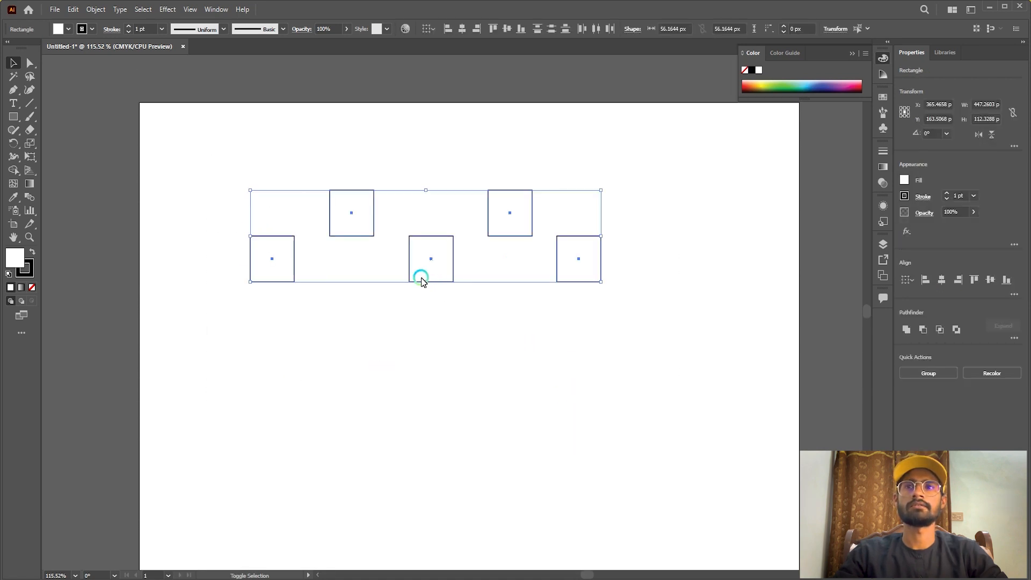
{"action": "left_click_drag", "start_coordinate": [424, 281], "coordinate": [485, 360]}
{"action": "left_click", "coordinate": [468, 406]}
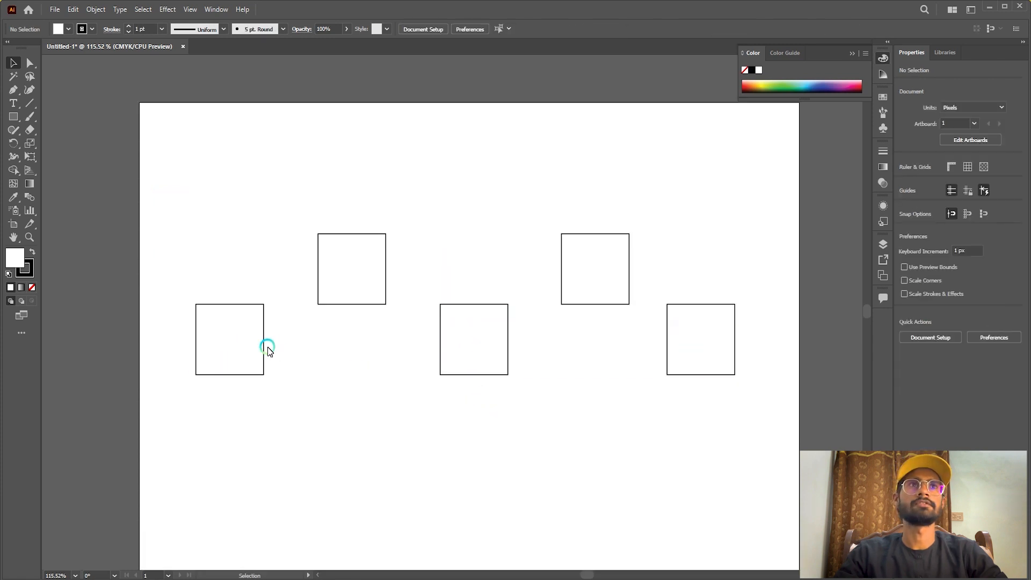
Fill the leftmost square with bright red.
{"action": "left_click", "coordinate": [242, 346]}
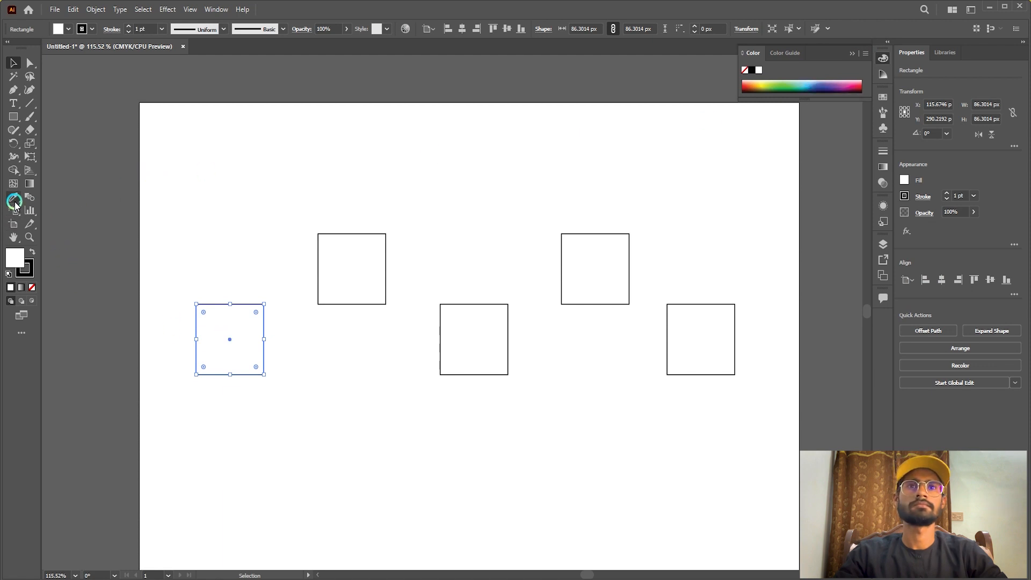
{"action": "double_click", "coordinate": [14, 257]}
{"action": "mouse_move", "coordinate": [467, 348]}
{"action": "left_mouse_down"}
{"action": "mouse_move", "coordinate": [522, 347]}
{"action": "mouse_move", "coordinate": [554, 329]}
{"action": "left_mouse_up"}
{"action": "left_click", "coordinate": [666, 345]}
Fill the upper-row square beside the red one with blue 0600FF.
{"action": "left_click", "coordinate": [350, 260]}
{"action": "left_click", "coordinate": [19, 270]}
{"action": "double_click", "coordinate": [20, 262]}
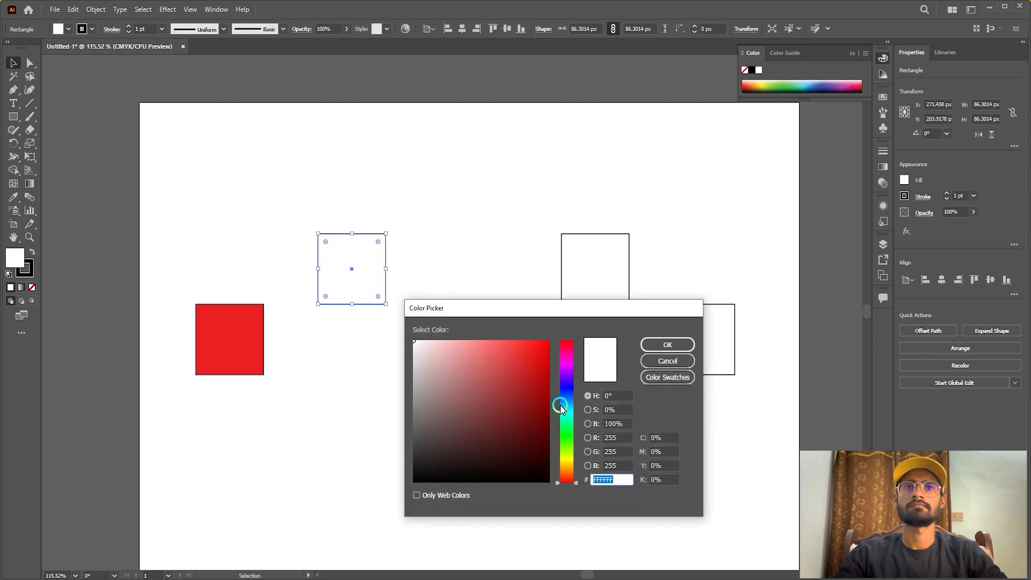
{"action": "left_click", "coordinate": [566, 389]}
{"action": "left_click", "coordinate": [525, 352]}
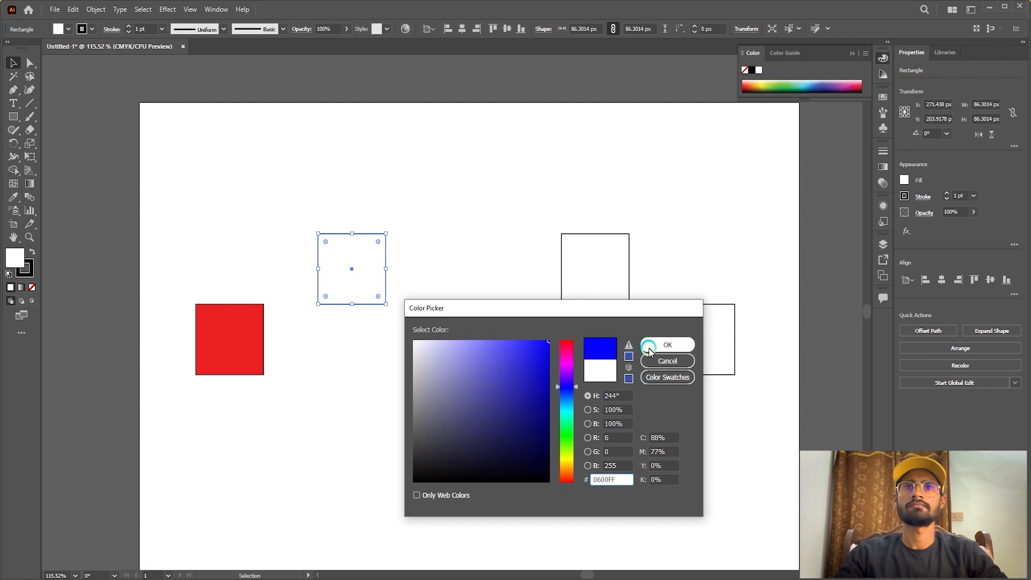
{"action": "left_click", "coordinate": [666, 345]}
Fill the middle square of the lower row with dark maroon red.
{"action": "left_click", "coordinate": [472, 339]}
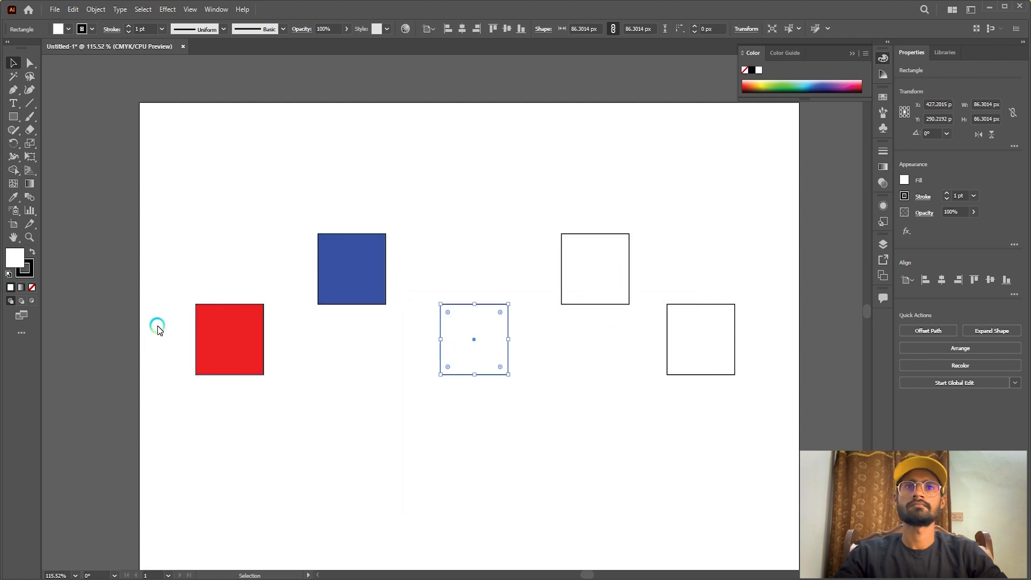
{"action": "double_click", "coordinate": [15, 263]}
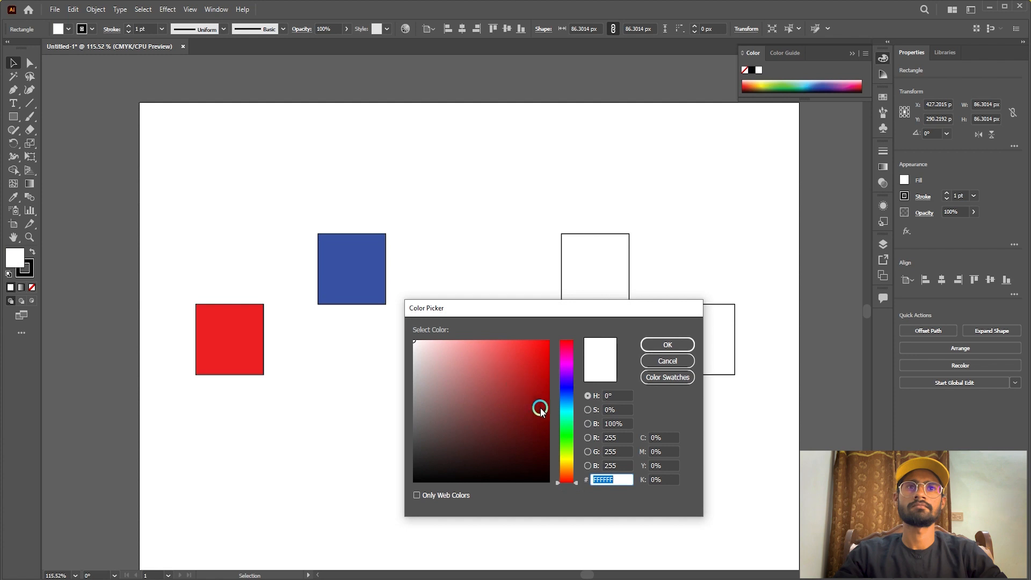
{"action": "left_click", "coordinate": [547, 427]}
{"action": "left_click", "coordinate": [667, 345]}
Fill the second square of the upper row with green, using a hue of about 98°.
{"action": "left_click", "coordinate": [626, 300]}
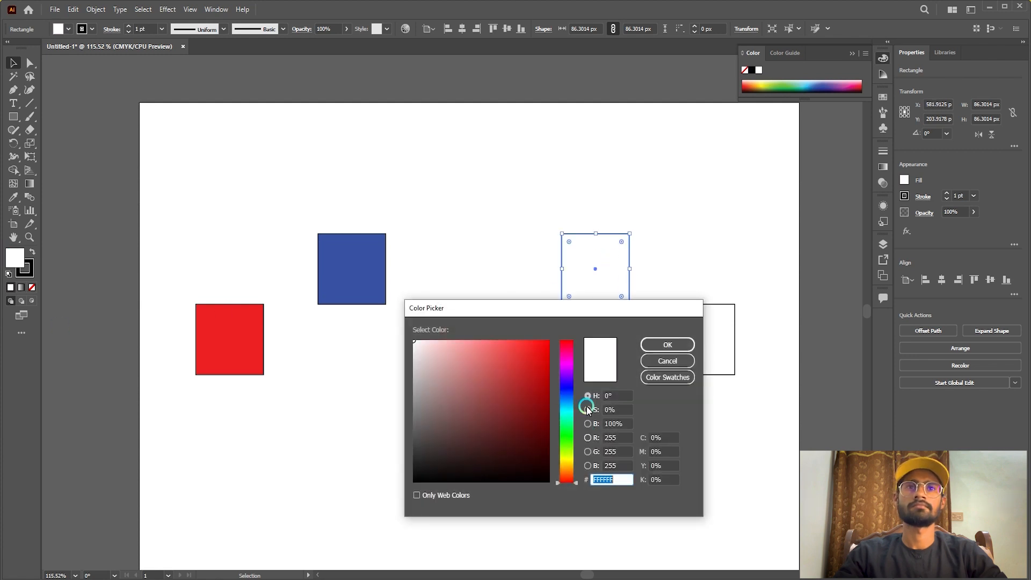
{"action": "left_click_drag", "start_coordinate": [565, 365], "coordinate": [574, 443]}
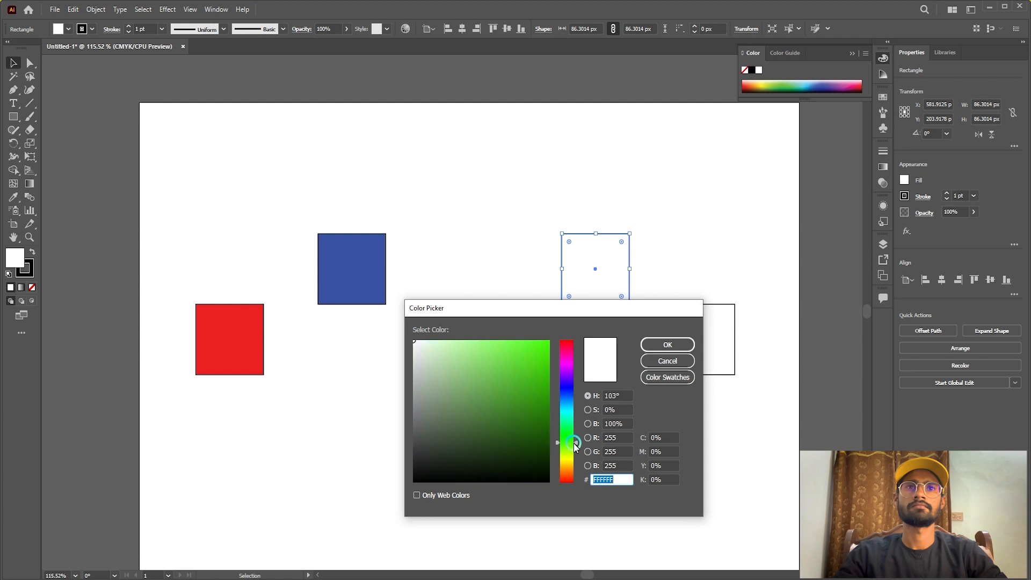
{"action": "left_click", "coordinate": [547, 348]}
{"action": "left_click", "coordinate": [668, 344]}
Fill the rightmost square with orange FF9D00 and deselect it.
{"action": "left_click", "coordinate": [697, 345]}
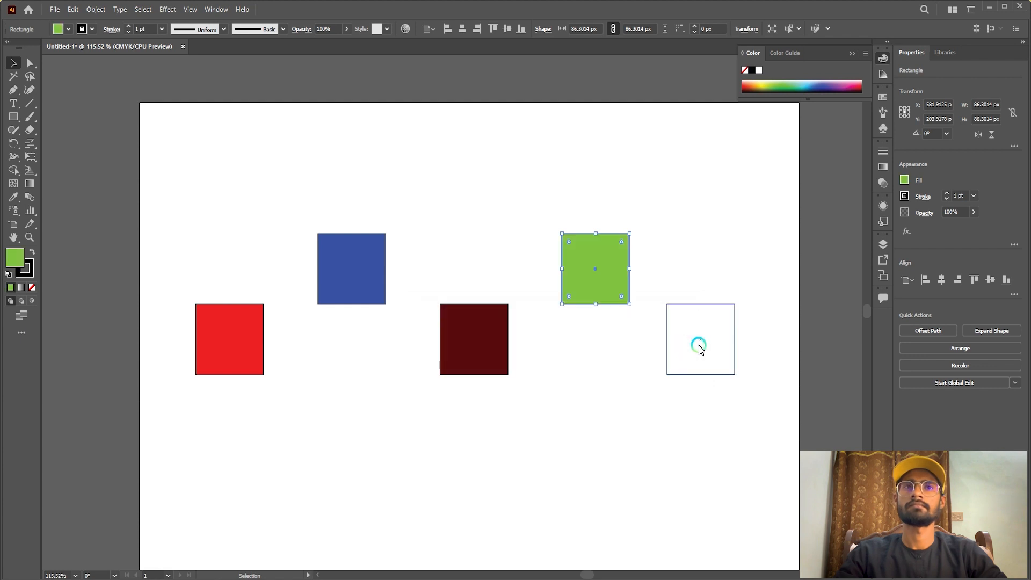
{"action": "double_click", "coordinate": [14, 257]}
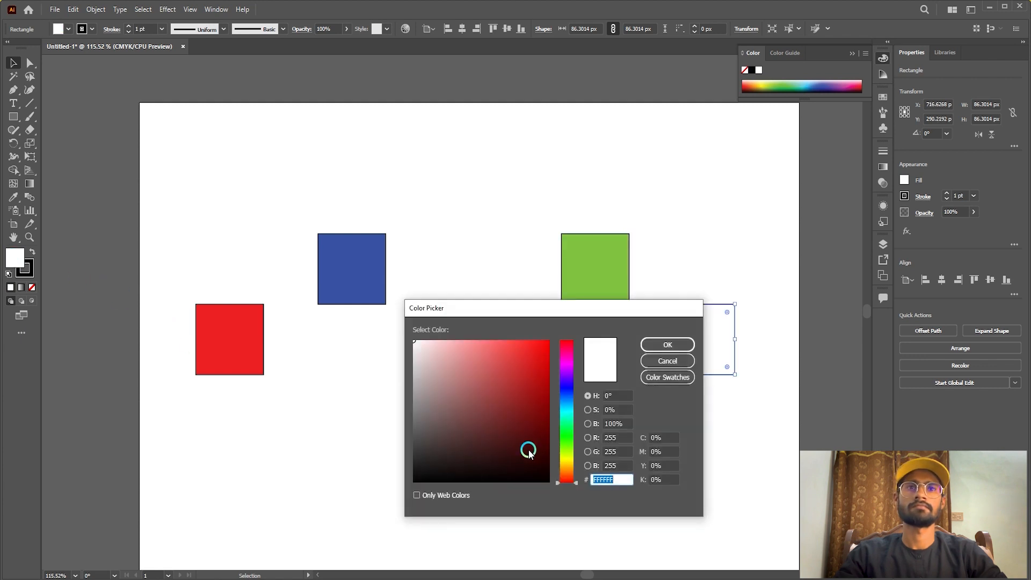
{"action": "left_click_drag", "start_coordinate": [571, 408], "coordinate": [578, 471]}
{"action": "left_click", "coordinate": [530, 352]}
{"action": "left_click", "coordinate": [557, 335]}
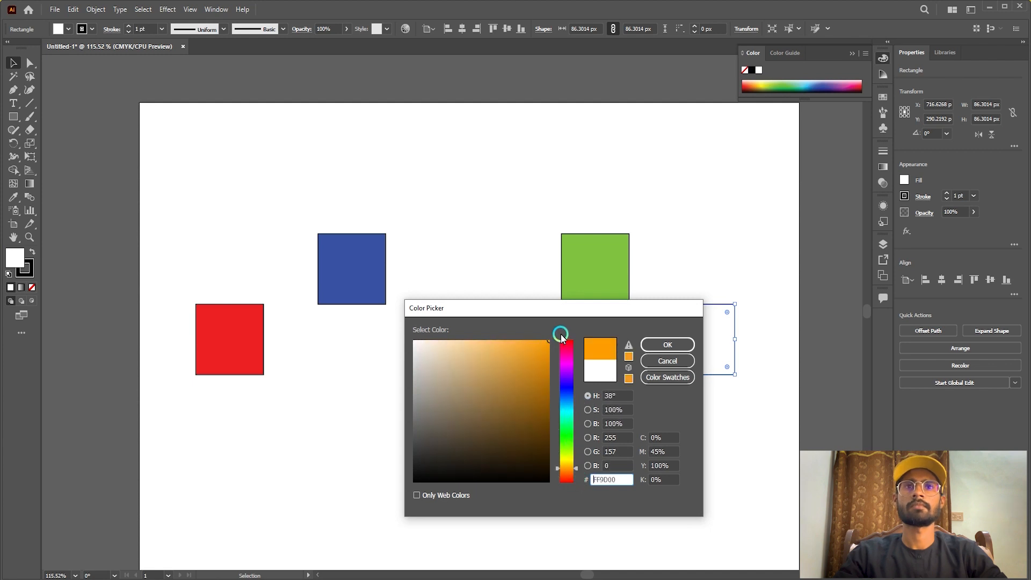
{"action": "left_click", "coordinate": [667, 345]}
{"action": "left_click", "coordinate": [489, 241]}
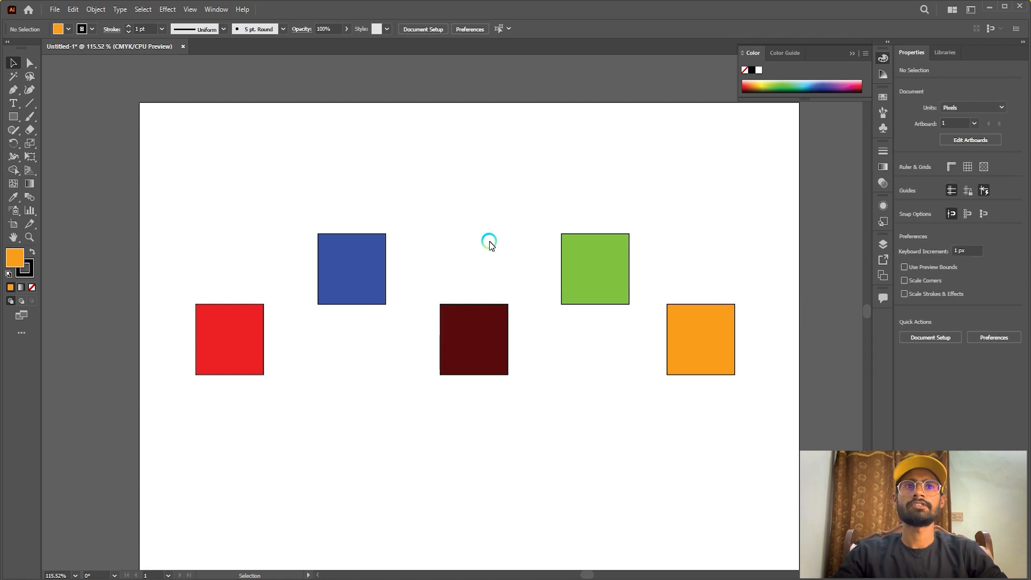
Recolor the leftmost red square by sampling the green square's fill with the Eyedropper tool.
{"action": "scroll", "coordinate": [490, 244], "scroll_direction": "down", "scroll_amount": 1}
{"action": "scroll", "coordinate": [489, 242], "scroll_direction": "up", "scroll_amount": 1}
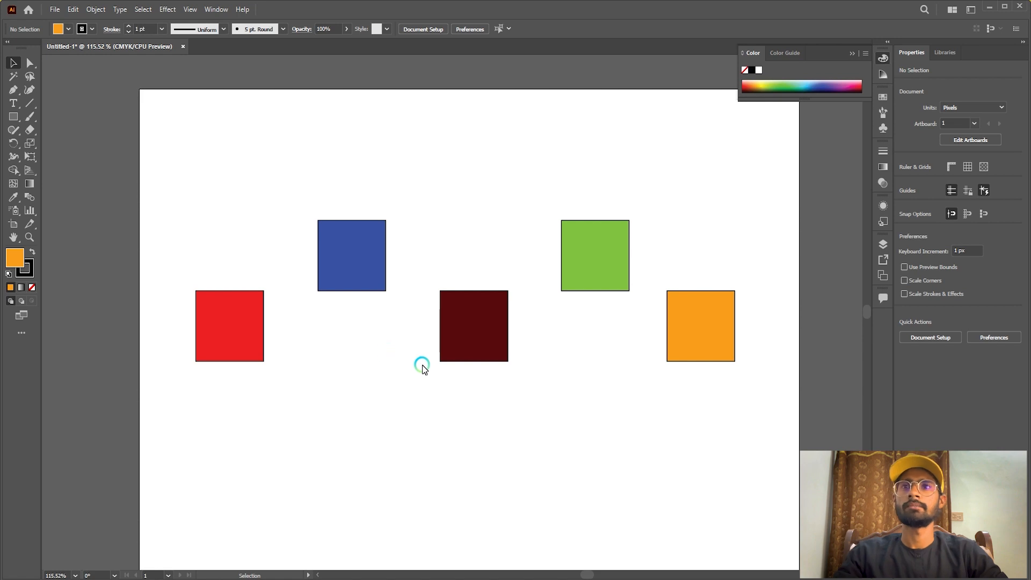
{"action": "key", "text": "a"}
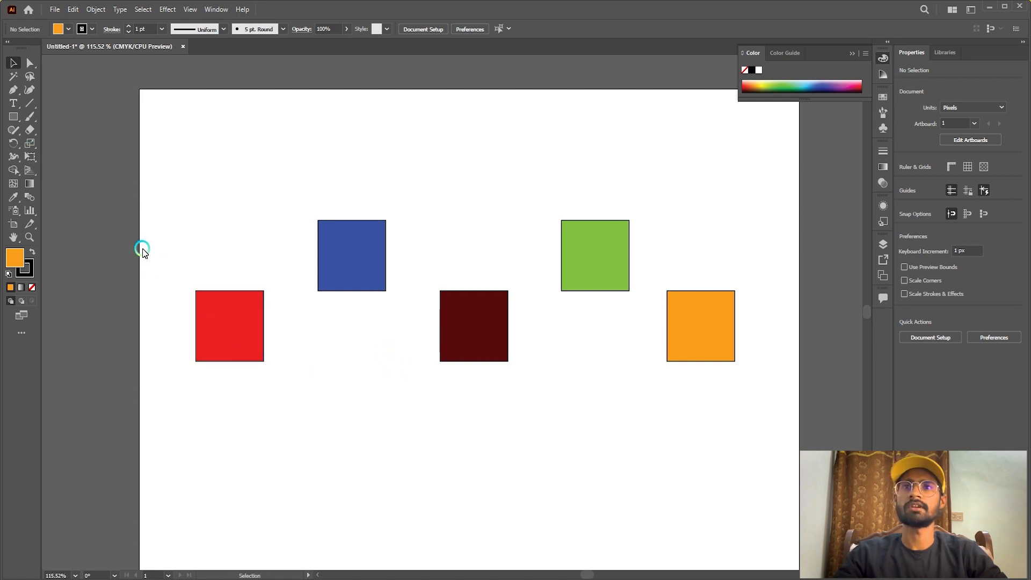
{"action": "left_click", "coordinate": [227, 319]}
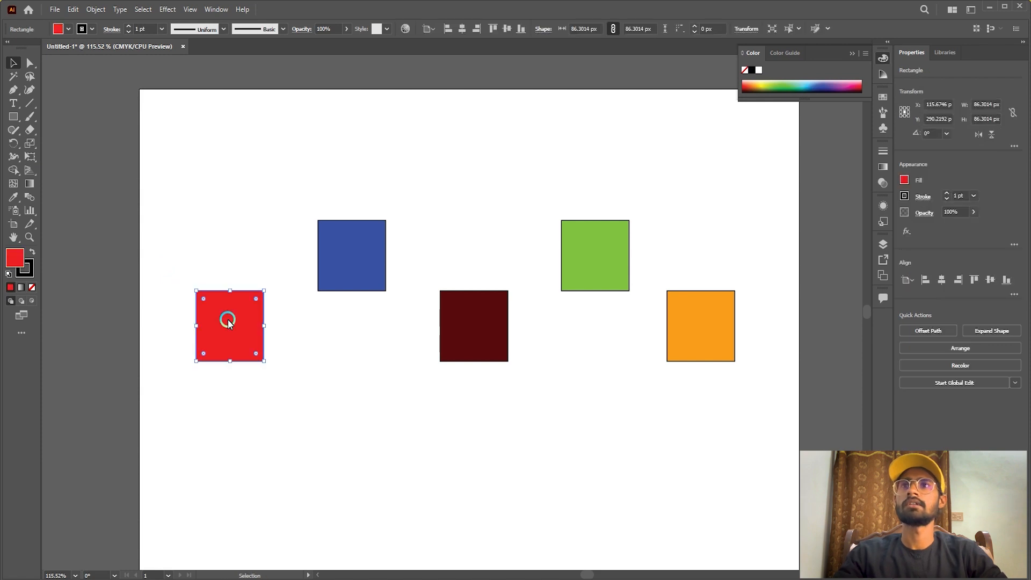
{"action": "left_click", "coordinate": [13, 197]}
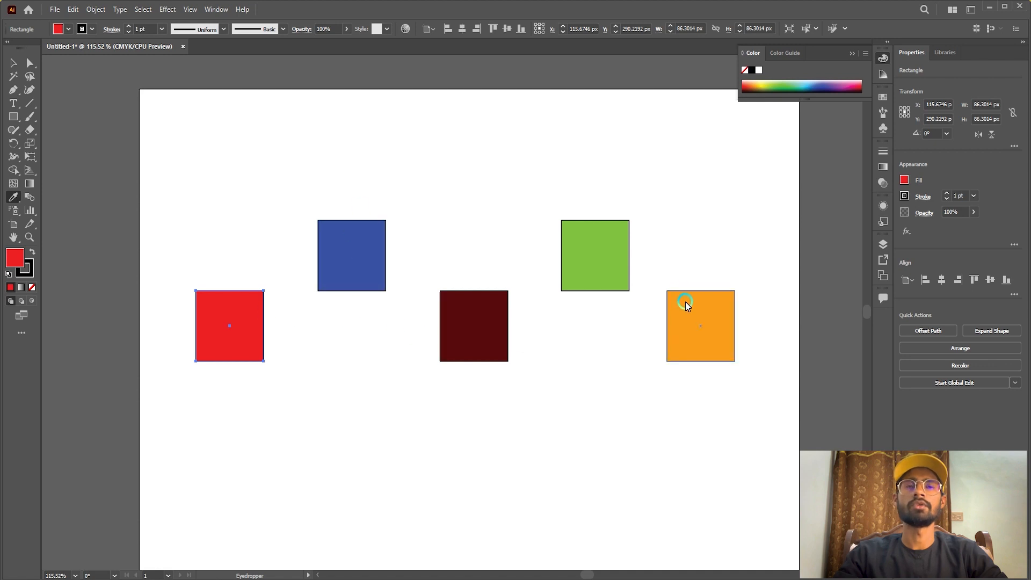
{"action": "left_click", "coordinate": [599, 242]}
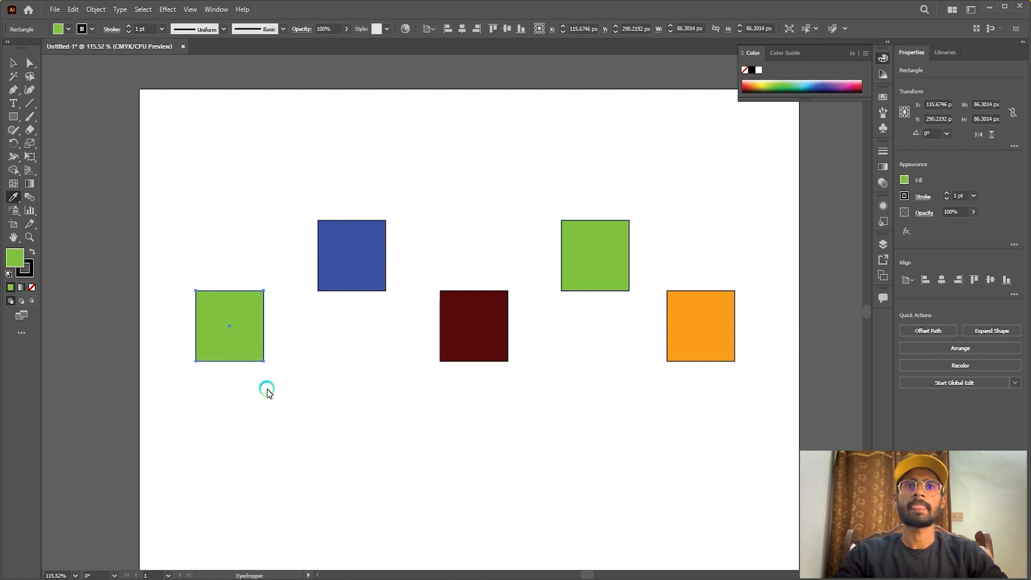
Sample the blue square's fill onto the orange square and the upper green square's fill onto the maroon square.
{"action": "key", "text": "v"}
{"action": "left_click", "coordinate": [688, 349], "text": "ctrl"}
{"action": "left_click", "coordinate": [347, 259]}
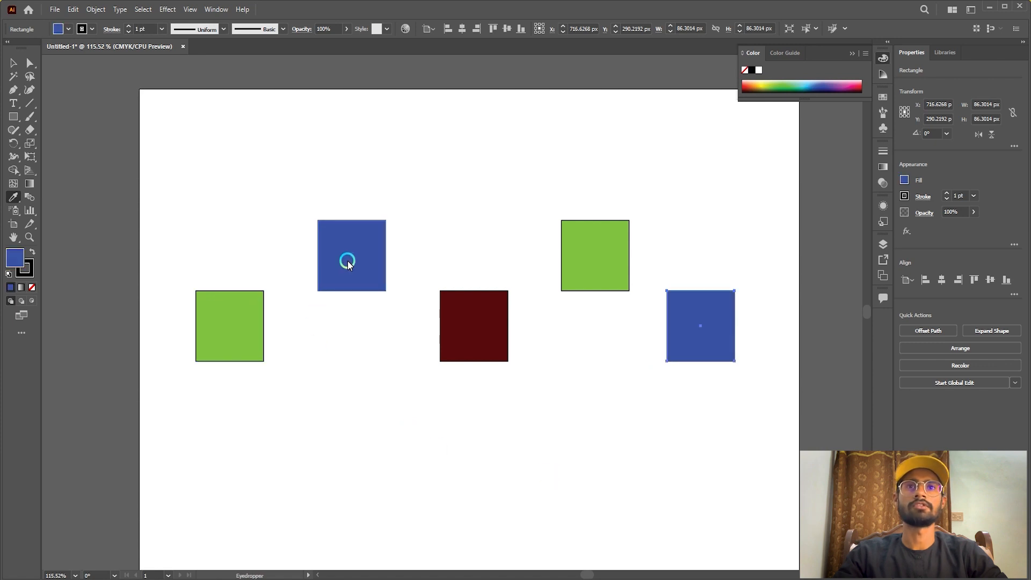
{"action": "left_click", "coordinate": [483, 333], "text": "ctrl"}
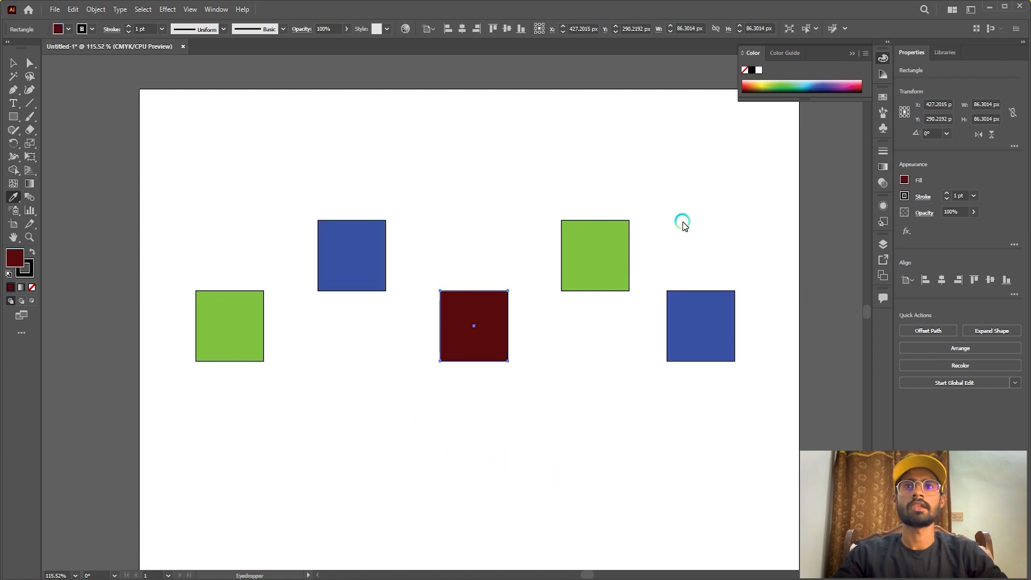
{"action": "left_click", "coordinate": [595, 258]}
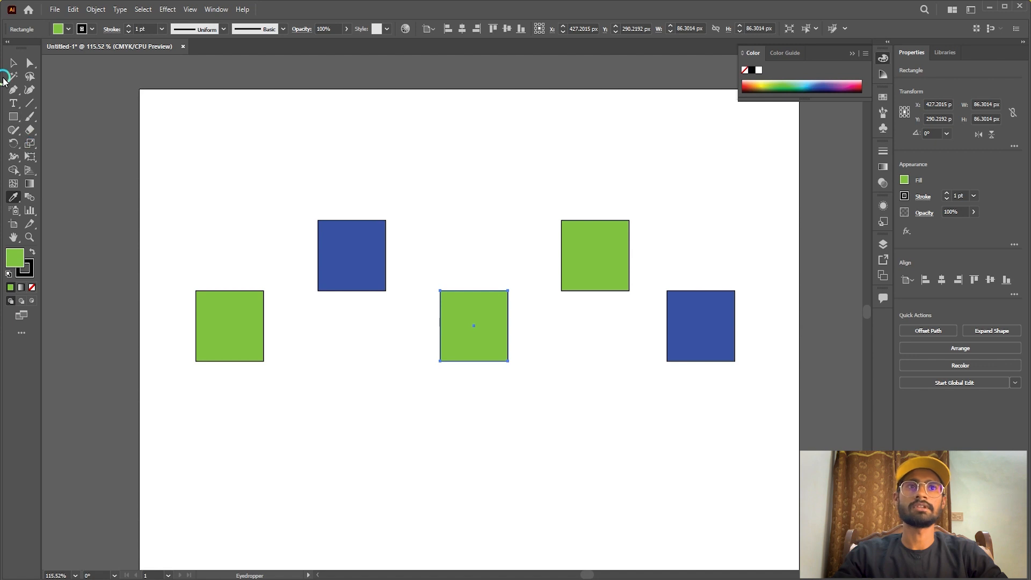
Select all five squares and delete them from the artboard.
{"action": "left_click", "coordinate": [13, 63]}
{"action": "left_click_drag", "start_coordinate": [154, 146], "coordinate": [734, 446]}
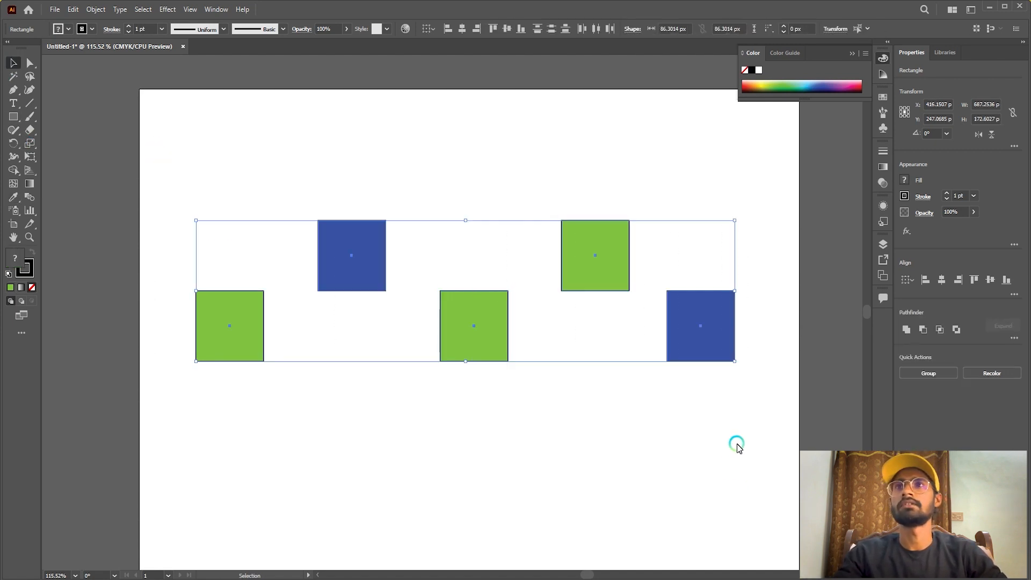
{"action": "key", "text": "Delete"}
Draw a green circle about 95 px wide near the artboard's upper-left corner and remove its stroke.
{"action": "left_click", "coordinate": [12, 115]}
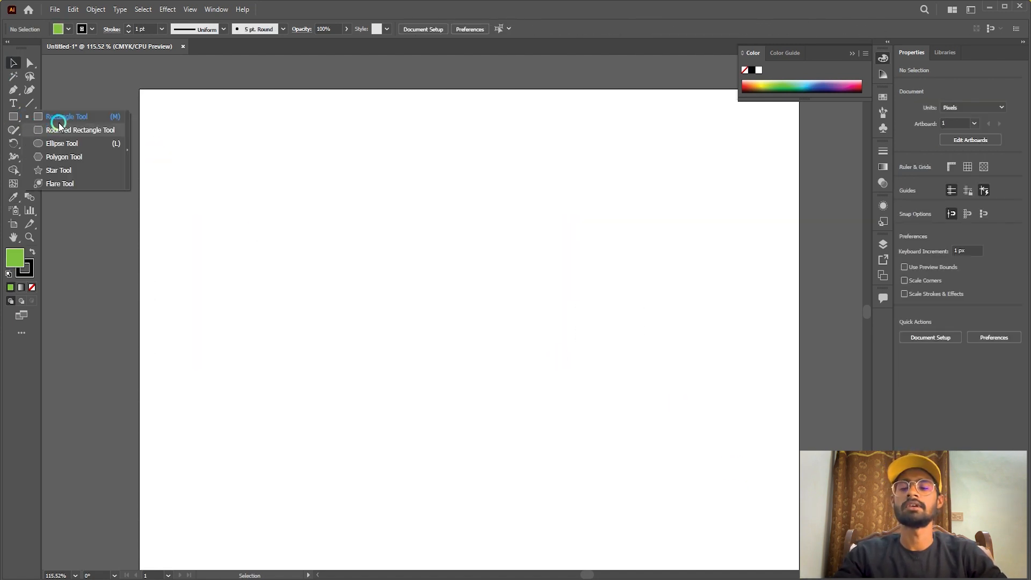
{"action": "left_click", "coordinate": [61, 143]}
{"action": "left_click_drag", "start_coordinate": [238, 140], "coordinate": [215, 212]}
{"action": "left_click", "coordinate": [13, 63]}
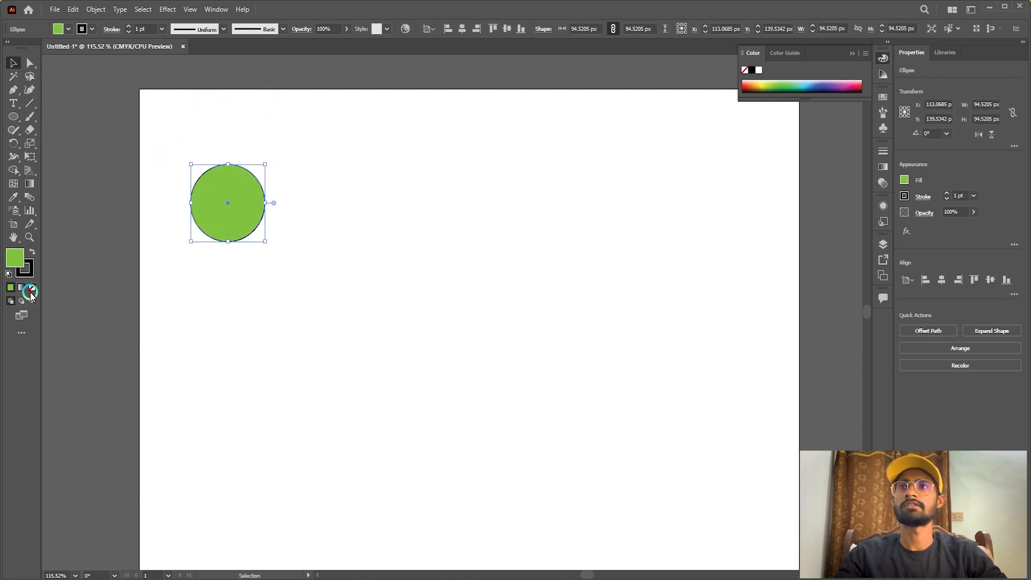
{"action": "left_click", "coordinate": [31, 288]}
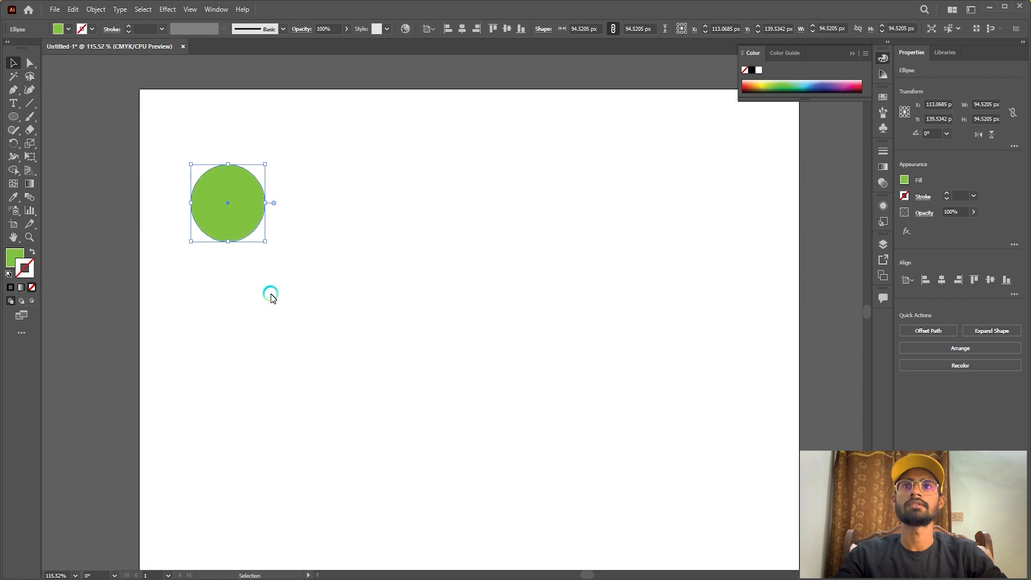
{"action": "left_click", "coordinate": [270, 295]}
Copy the circle about 118 px horizontally and repeat the copy to build an evenly spaced row of six circles.
{"action": "mouse_move", "coordinate": [209, 209]}
{"action": "left_mouse_down"}
{"action": "mouse_move", "coordinate": [343, 222]}
{"action": "mouse_move", "coordinate": [308, 214]}
{"action": "left_mouse_up"}
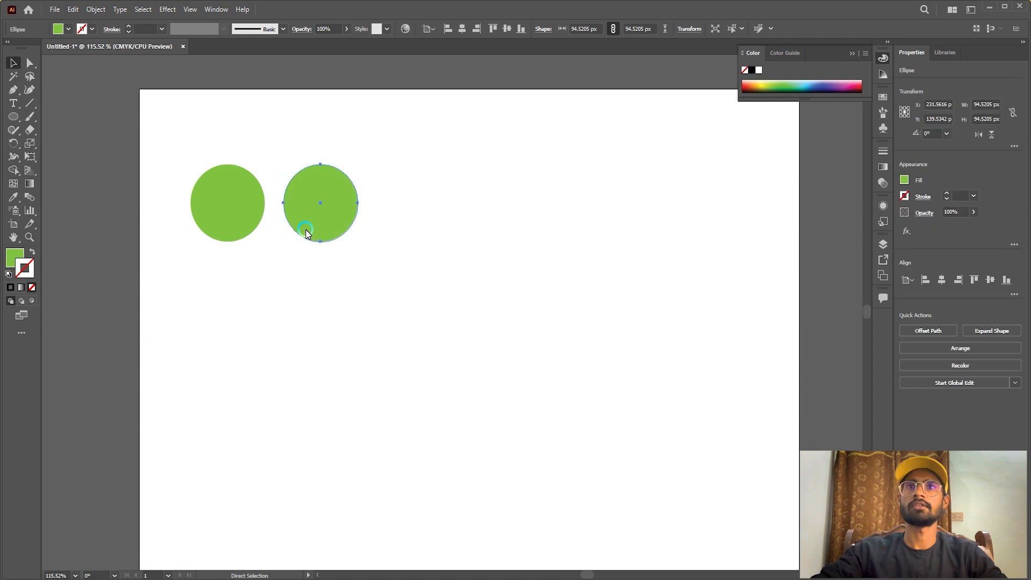
{"action": "key", "text": "ctrl+d"}
{"action": "key", "text": "ctrl+d"}
{"action": "key", "text": "ctrl+d"}
{"action": "key", "text": "ctrl+d"}
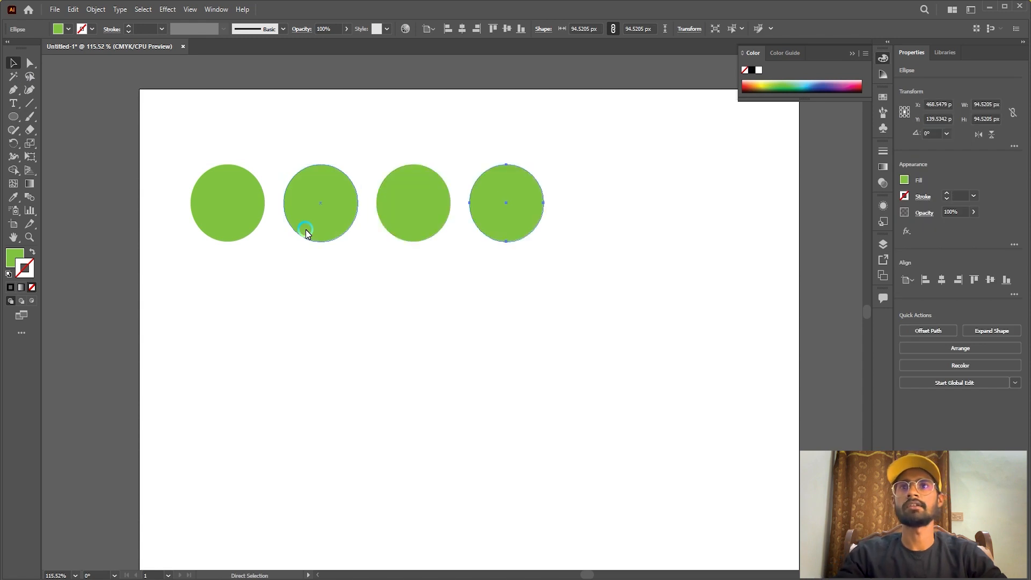
Copy the row of circles straight down about 108 px and repeat it to form a grid of four rows.
{"action": "left_click_drag", "start_coordinate": [170, 158], "coordinate": [701, 239]}
{"action": "left_click_drag", "start_coordinate": [693, 203], "coordinate": [697, 293]}
{"action": "key", "text": "ctrl+d"}
{"action": "key", "text": "ctrl+d"}
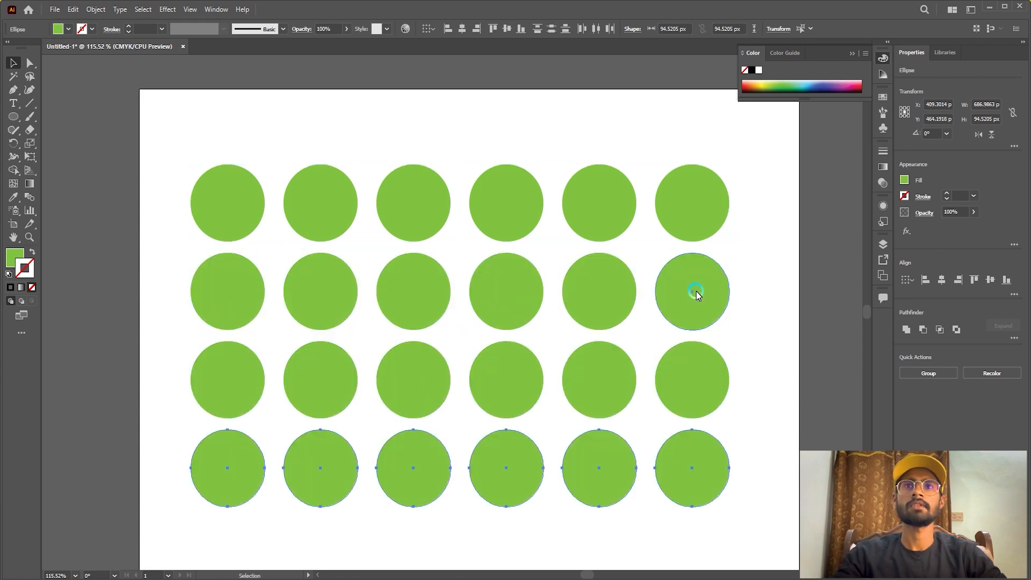
Select all the circles, move the grid toward the centre of the artboard and deselect it.
{"action": "scroll", "coordinate": [666, 306], "scroll_direction": "down", "scroll_amount": 2}
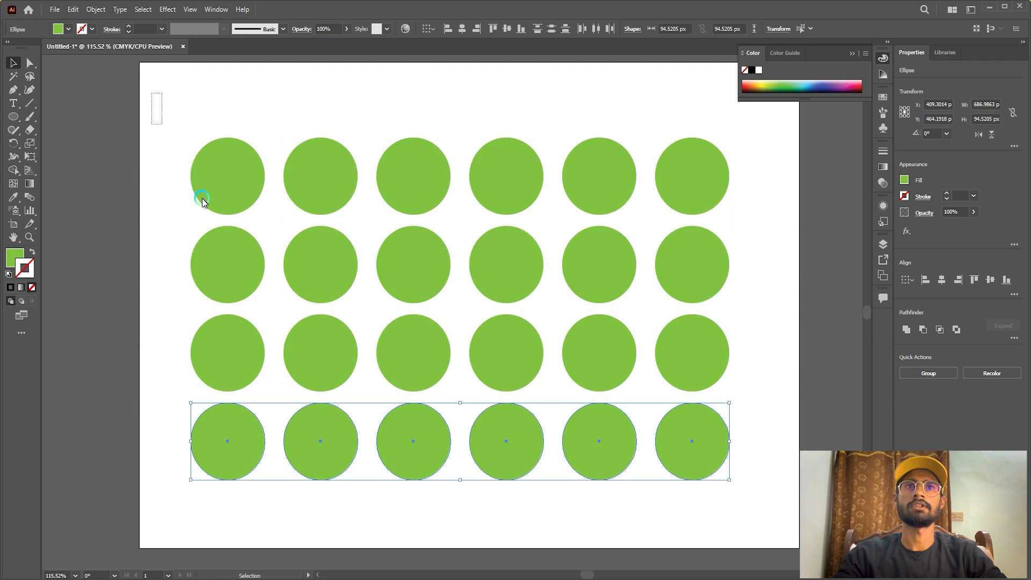
{"action": "key", "text": "ctrl+a"}
{"action": "scroll", "coordinate": [574, 499], "scroll_direction": "up", "scroll_amount": 3}
{"action": "left_click_drag", "start_coordinate": [582, 470], "coordinate": [512, 407]}
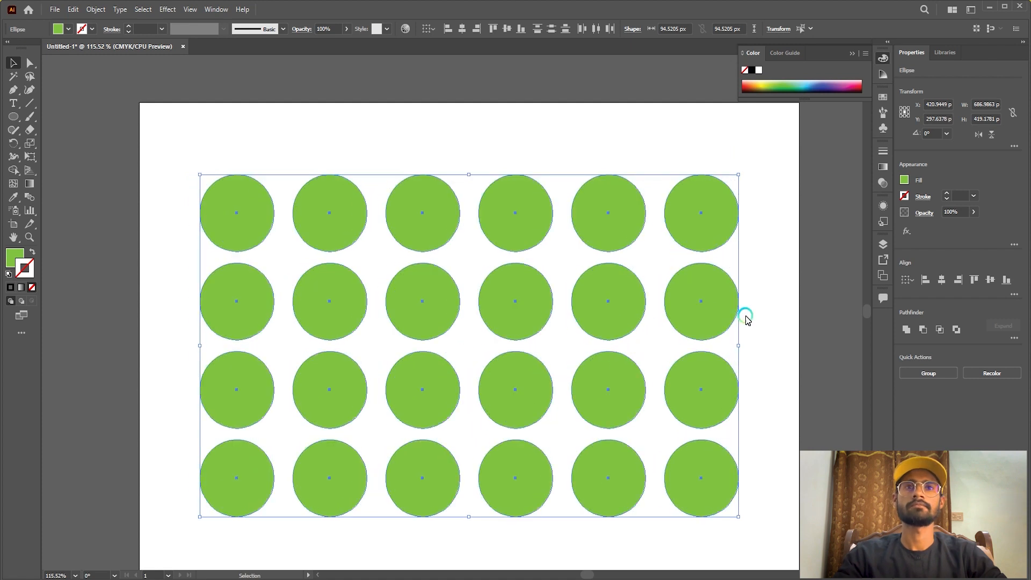
{"action": "left_click", "coordinate": [784, 301]}
{"action": "scroll", "coordinate": [589, 276], "scroll_direction": "down", "scroll_amount": 2}
{"action": "scroll", "coordinate": [585, 310], "scroll_direction": "down", "scroll_amount": 1}
{"action": "scroll", "coordinate": [631, 304], "scroll_direction": "up", "scroll_amount": 1}
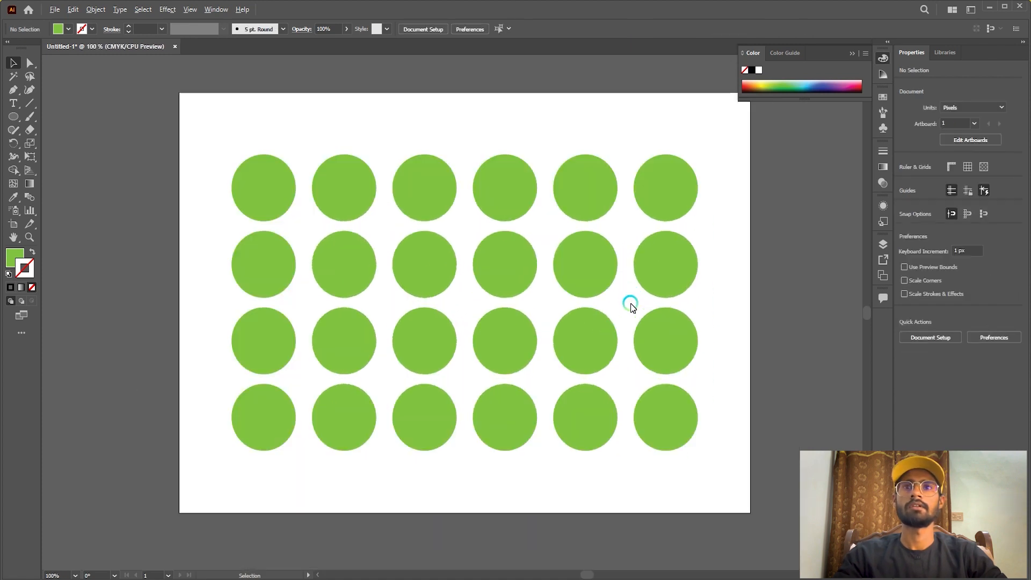
{"action": "scroll", "coordinate": [630, 304], "scroll_direction": "up", "scroll_amount": 1}
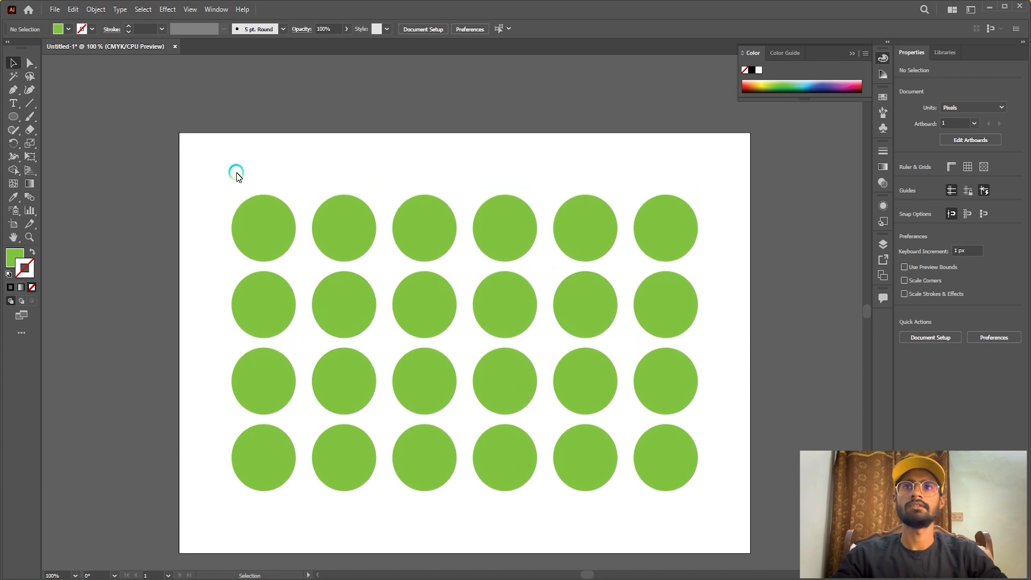
Recolor the four circles of the first column with a dark green fill and deselect them.
{"action": "left_click_drag", "start_coordinate": [199, 156], "coordinate": [245, 245]}
{"action": "left_click_drag", "start_coordinate": [259, 316], "coordinate": [280, 503]}
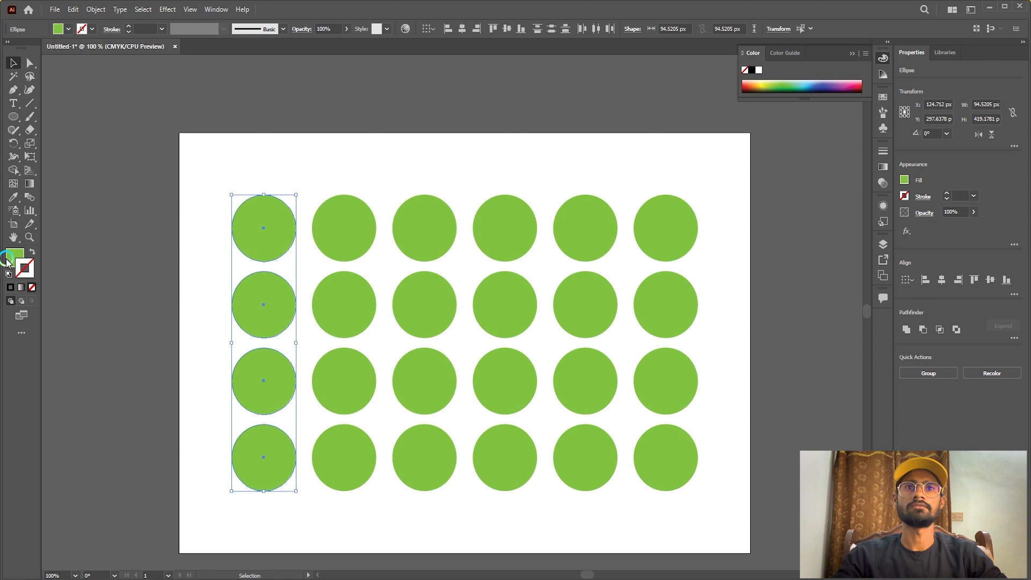
{"action": "mouse_move", "coordinate": [541, 368]}
{"action": "left_mouse_down"}
{"action": "mouse_move", "coordinate": [536, 396]}
{"action": "mouse_move", "coordinate": [559, 439]}
{"action": "left_mouse_up"}
{"action": "left_click", "coordinate": [658, 344]}
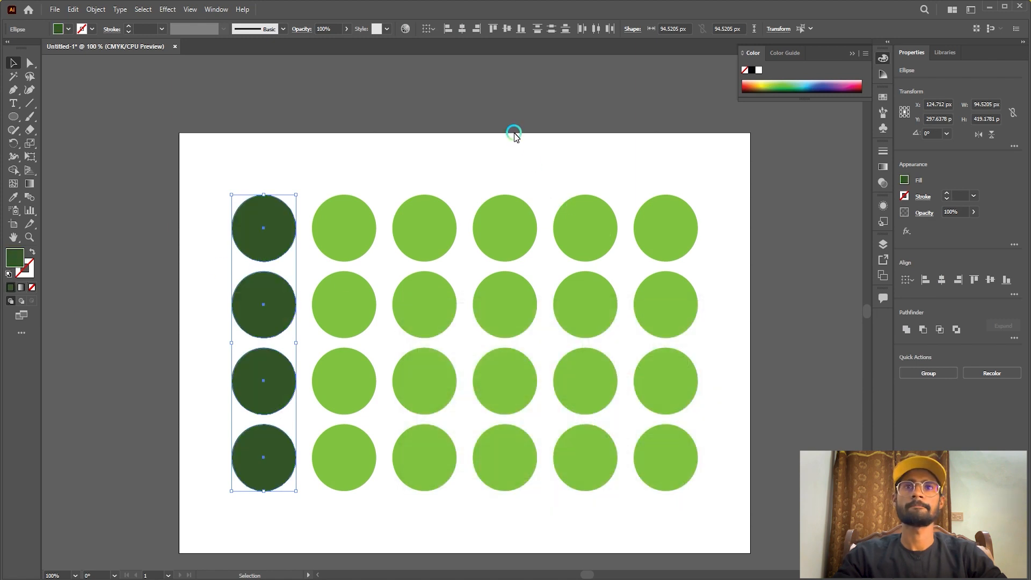
{"action": "left_click", "coordinate": [513, 131]}
{"action": "scroll", "coordinate": [397, 201], "scroll_direction": "down", "scroll_amount": 1}
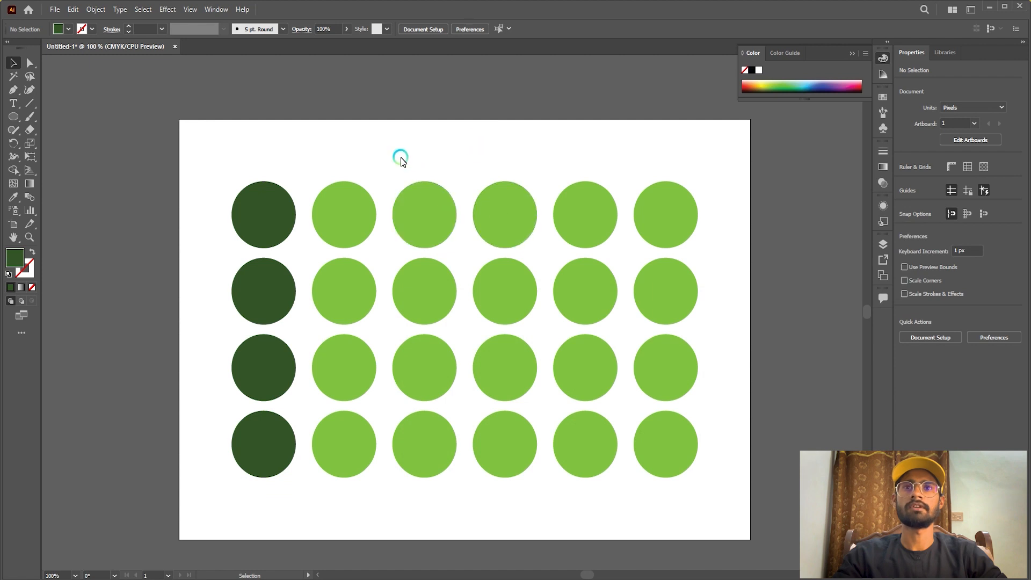
Recolor the four circles of the third column with a golden yellow fill.
{"action": "left_click_drag", "start_coordinate": [440, 331], "coordinate": [436, 463]}
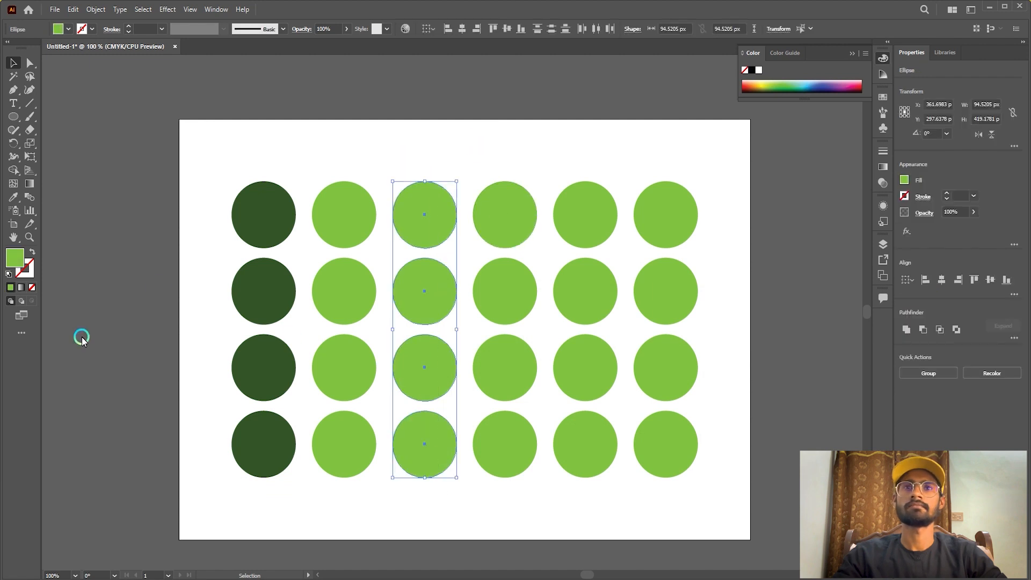
{"action": "double_click", "coordinate": [13, 262]}
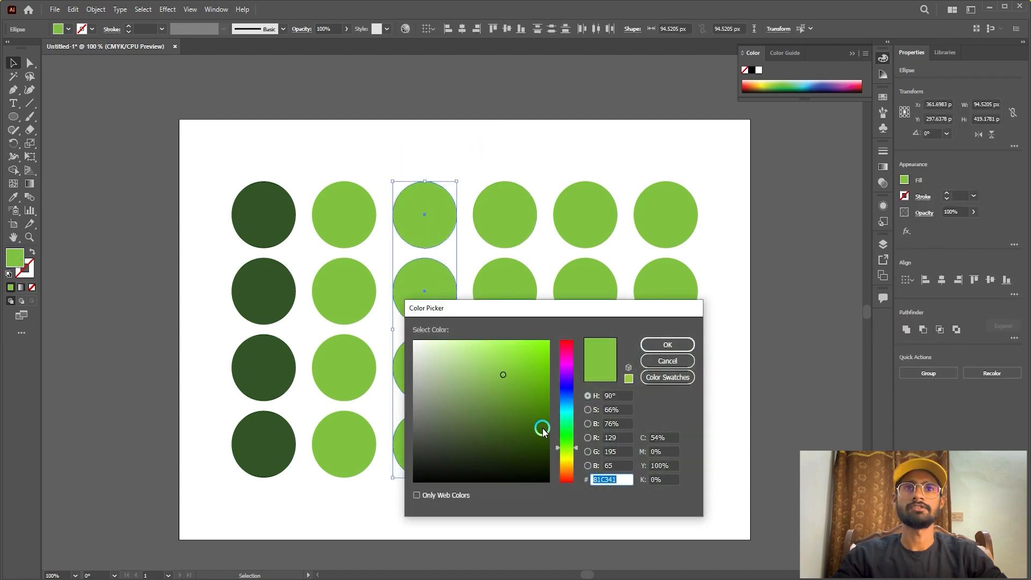
{"action": "left_click_drag", "start_coordinate": [570, 447], "coordinate": [570, 468]}
{"action": "left_click_drag", "start_coordinate": [550, 394], "coordinate": [553, 350]}
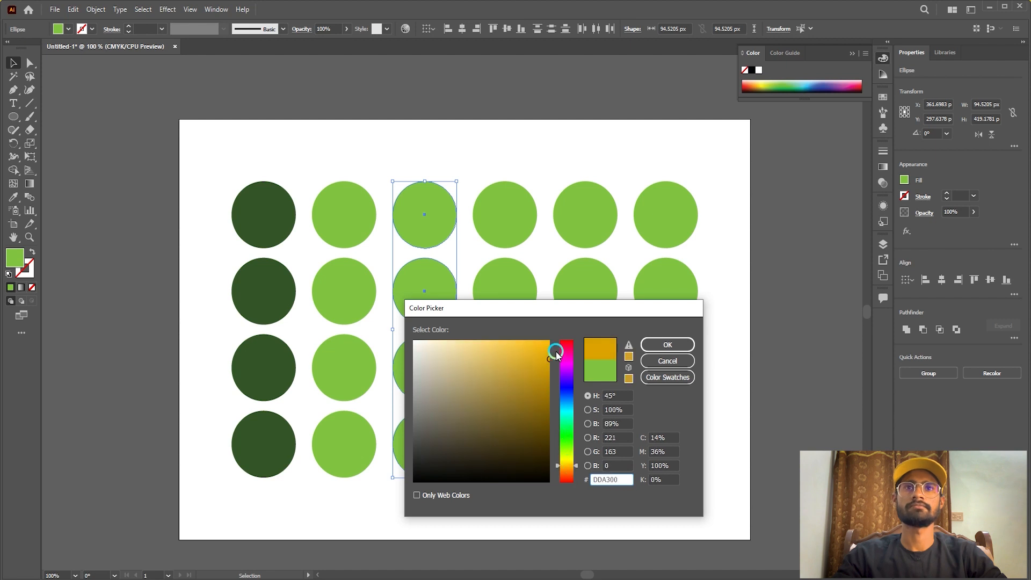
{"action": "left_click", "coordinate": [669, 345]}
Recolor the four circles of the fourth column with the orange fill E58800 and deselect them.
{"action": "left_click_drag", "start_coordinate": [505, 139], "coordinate": [473, 469]}
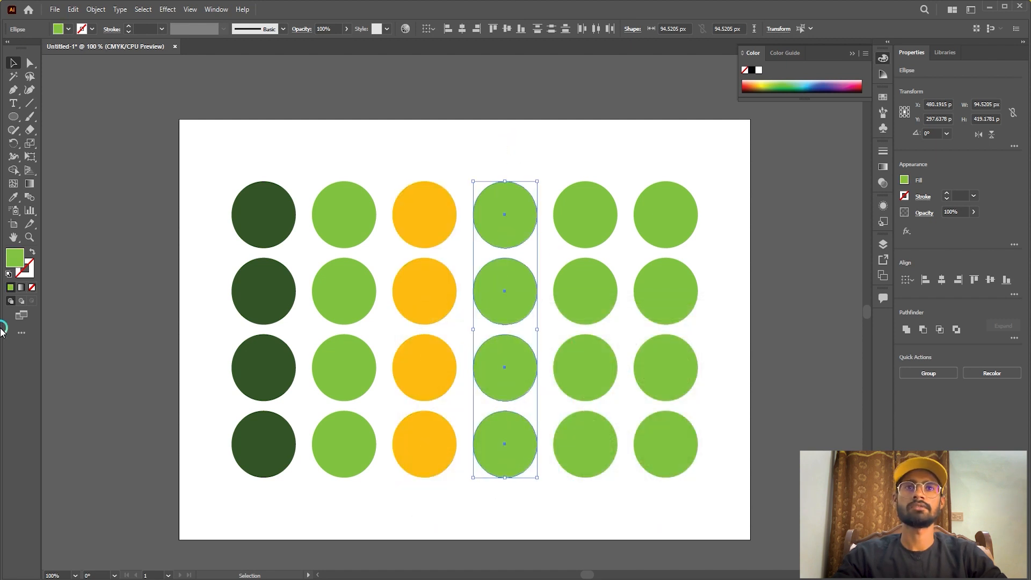
{"action": "double_click", "coordinate": [13, 262]}
{"action": "left_click_drag", "start_coordinate": [570, 435], "coordinate": [570, 472]}
{"action": "left_click", "coordinate": [547, 360]}
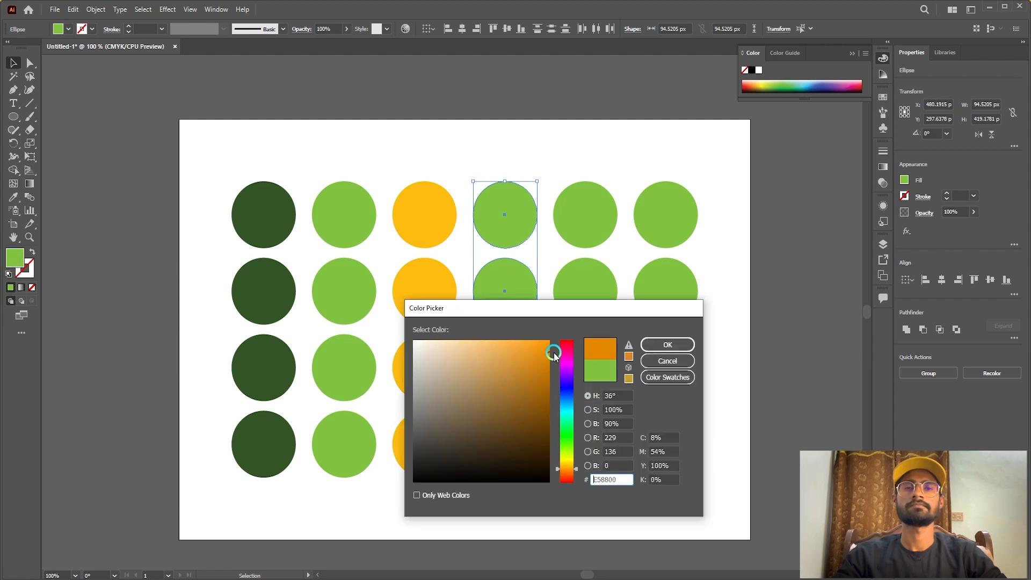
{"action": "left_click", "coordinate": [668, 345]}
{"action": "left_click", "coordinate": [608, 118]}
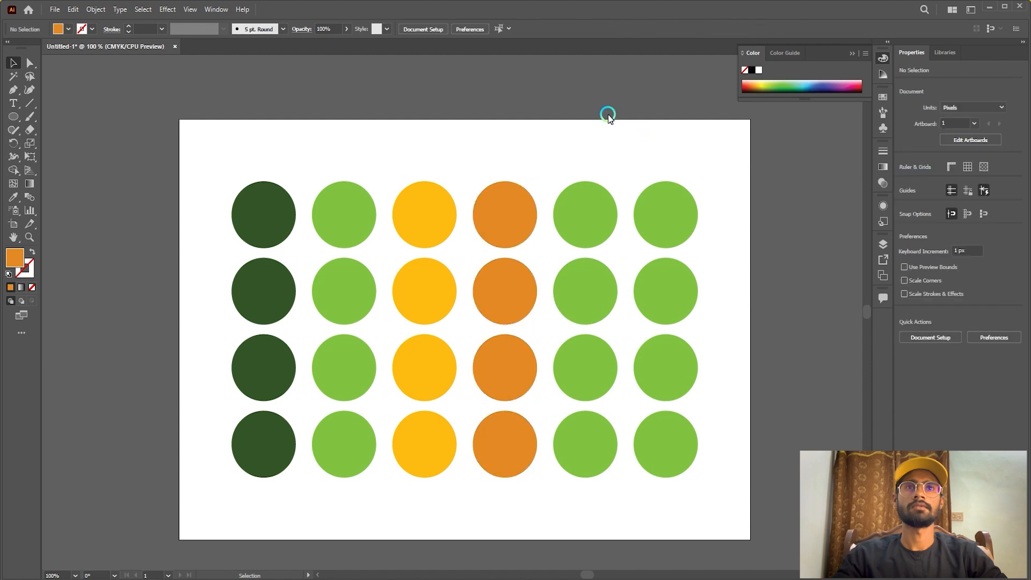
Recolor the four circles of the fifth column with a magenta-purple fill and deselect them.
{"action": "left_click_drag", "start_coordinate": [556, 139], "coordinate": [603, 484]}
{"action": "left_click", "coordinate": [23, 262]}
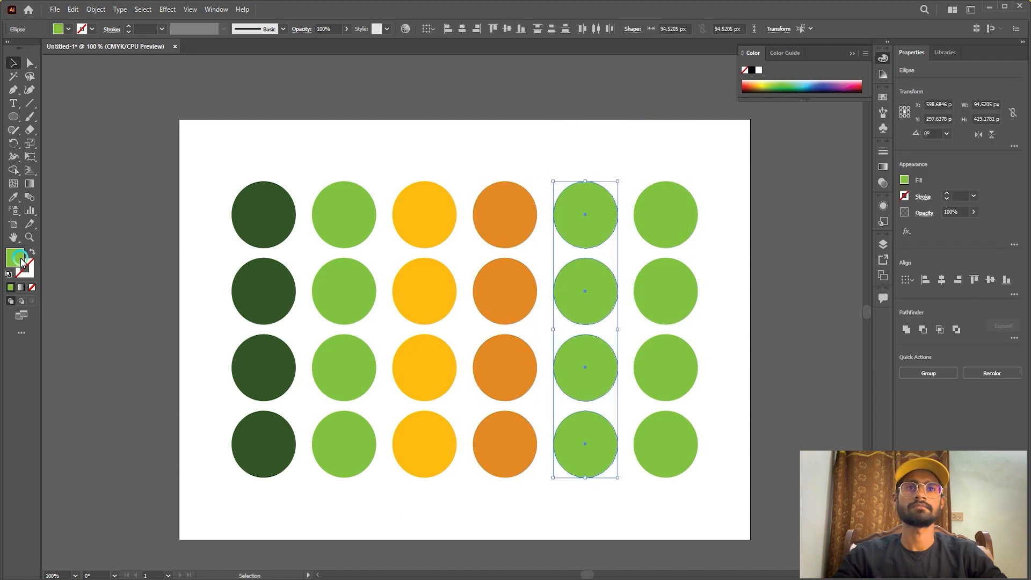
{"action": "left_click_drag", "start_coordinate": [564, 382], "coordinate": [554, 328]}
{"action": "left_click", "coordinate": [667, 345]}
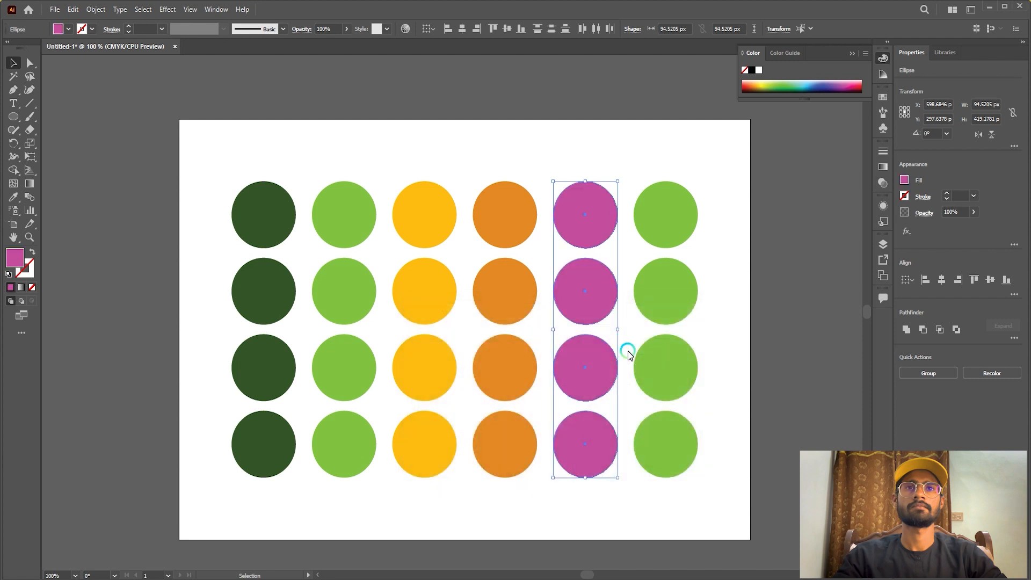
{"action": "left_click", "coordinate": [667, 121]}
Recolor the four circles of the sixth column with the pink fill FF71D7 and deselect them.
{"action": "left_click_drag", "start_coordinate": [698, 296], "coordinate": [682, 497]}
{"action": "double_click", "coordinate": [16, 259]}
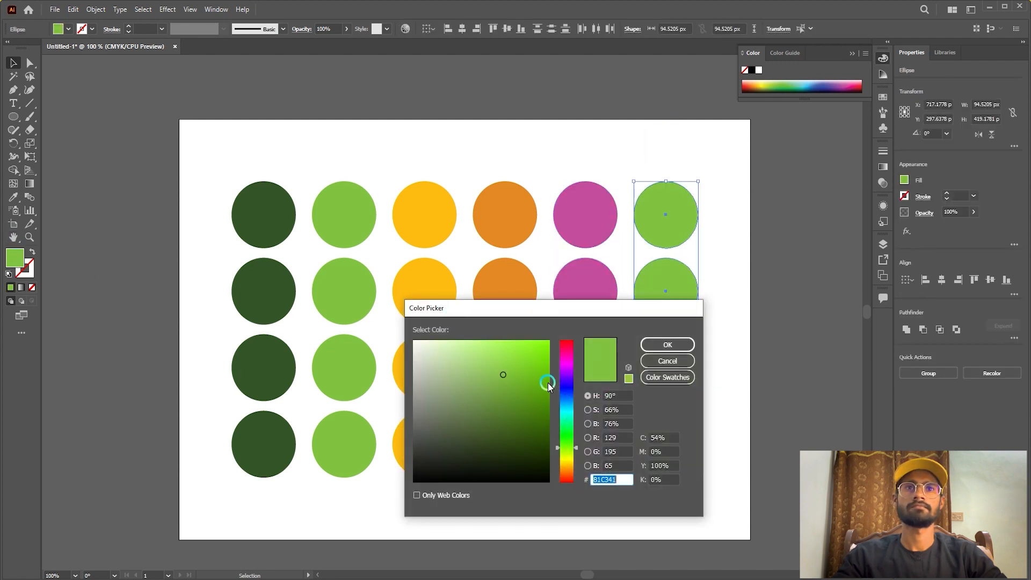
{"action": "mouse_move", "coordinate": [572, 377]}
{"action": "left_mouse_down"}
{"action": "mouse_move", "coordinate": [573, 357]}
{"action": "mouse_move", "coordinate": [494, 331]}
{"action": "left_mouse_up"}
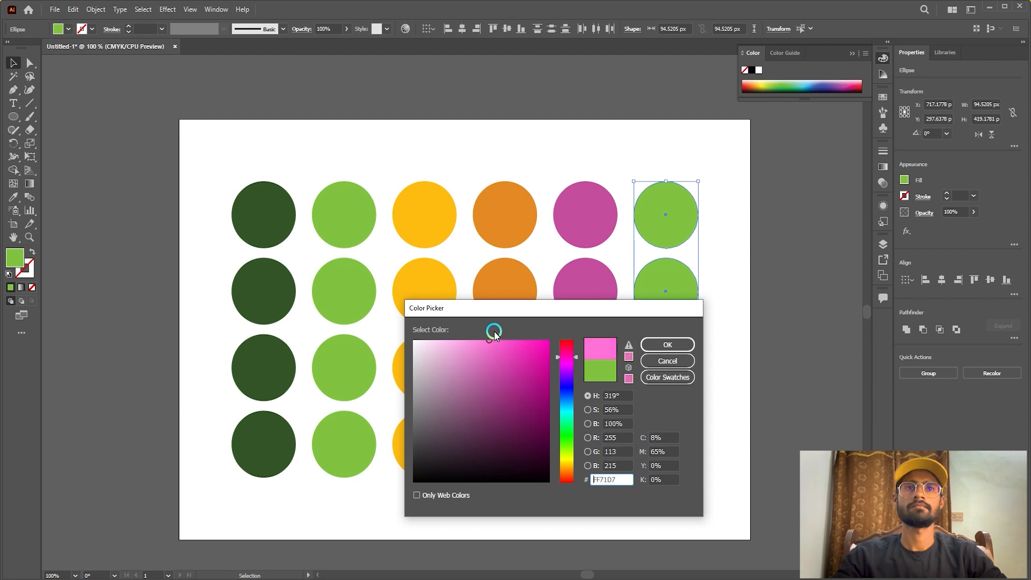
{"action": "left_click", "coordinate": [667, 345]}
{"action": "left_click", "coordinate": [478, 265]}
Select the sixth column of circles and copy the first column's dark green onto it with the Eyedropper tool.
{"action": "scroll", "coordinate": [479, 265], "scroll_direction": "down", "scroll_amount": 1}
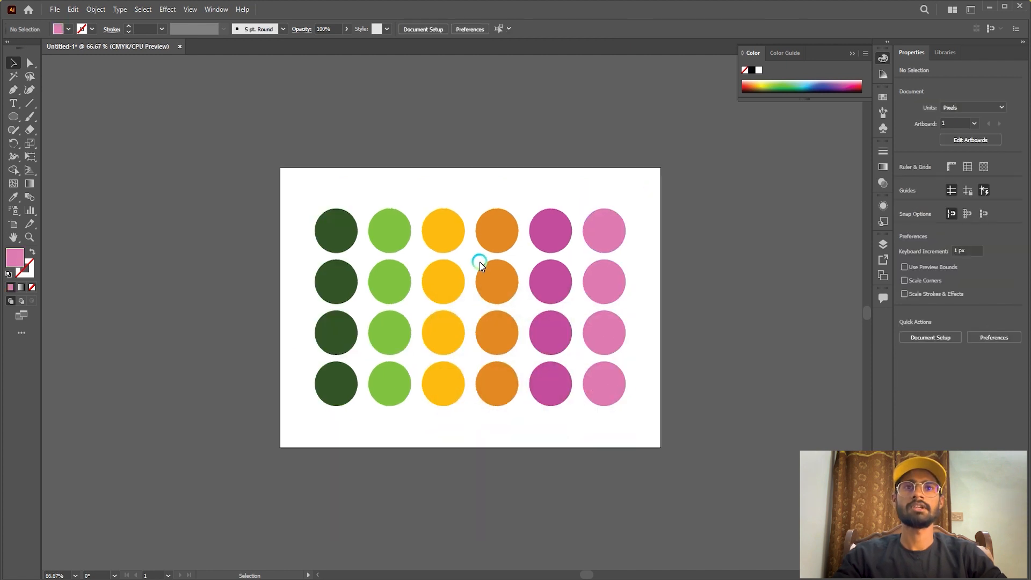
{"action": "scroll", "coordinate": [479, 263], "scroll_direction": "up", "scroll_amount": 1}
{"action": "scroll", "coordinate": [481, 266], "scroll_direction": "up", "scroll_amount": 1}
{"action": "scroll", "coordinate": [478, 266], "scroll_direction": "down", "scroll_amount": 3}
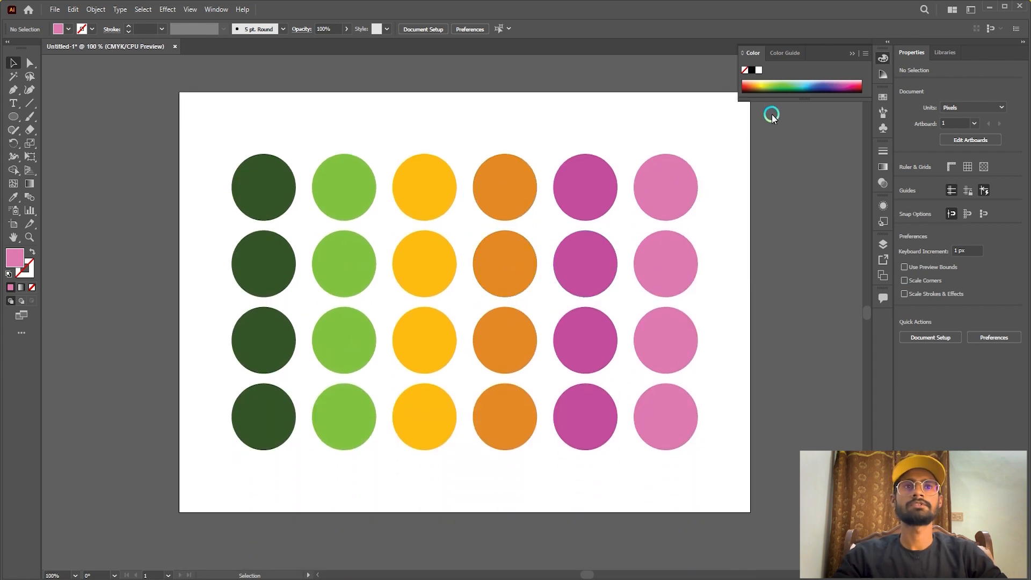
{"action": "left_click_drag", "start_coordinate": [691, 264], "coordinate": [655, 476]}
{"action": "left_click", "coordinate": [778, 173]}
{"action": "left_click_drag", "start_coordinate": [710, 125], "coordinate": [654, 461]}
{"action": "left_click_drag", "start_coordinate": [720, 123], "coordinate": [642, 472]}
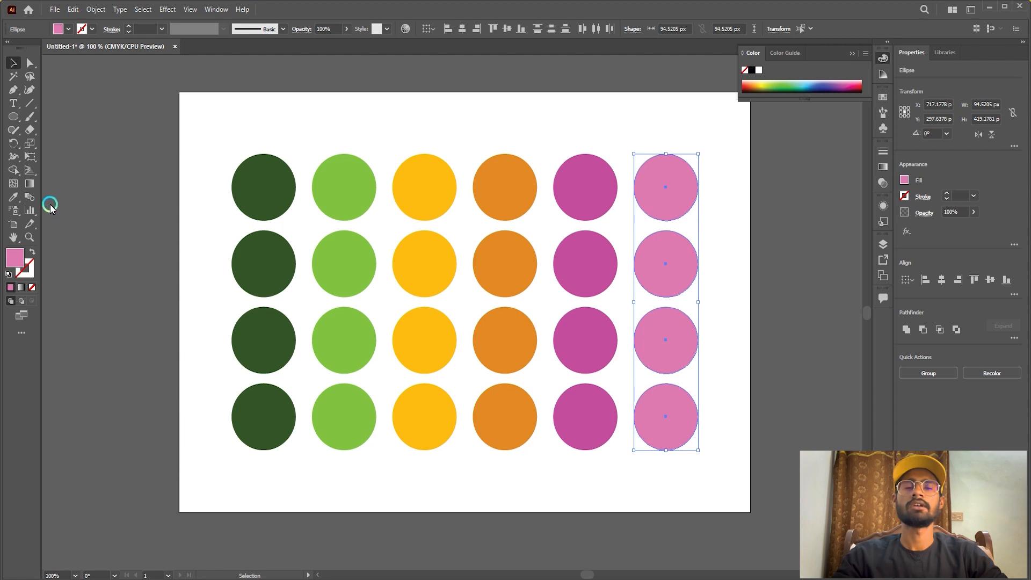
{"action": "left_click", "coordinate": [13, 197]}
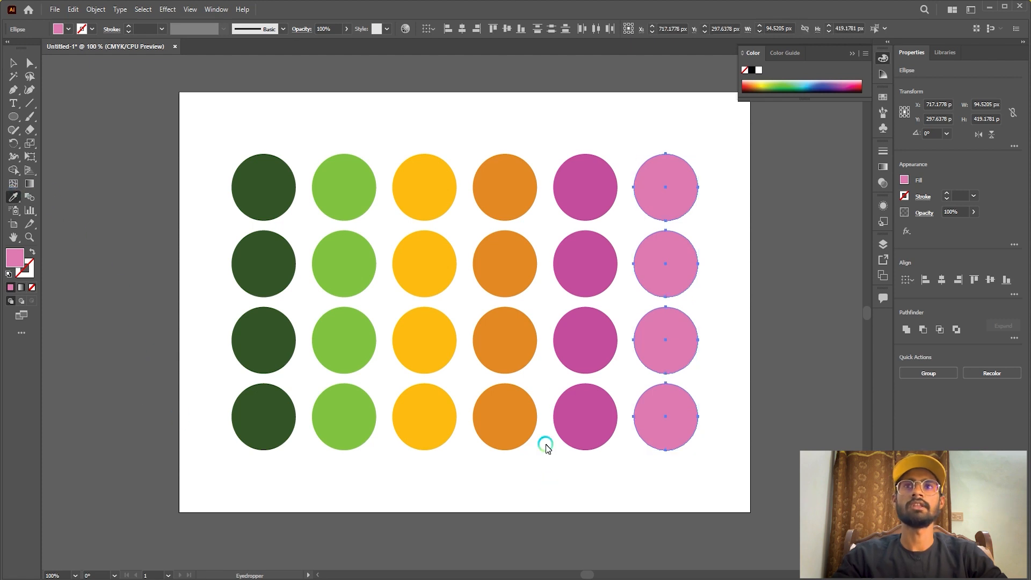
{"action": "left_click", "coordinate": [269, 188]}
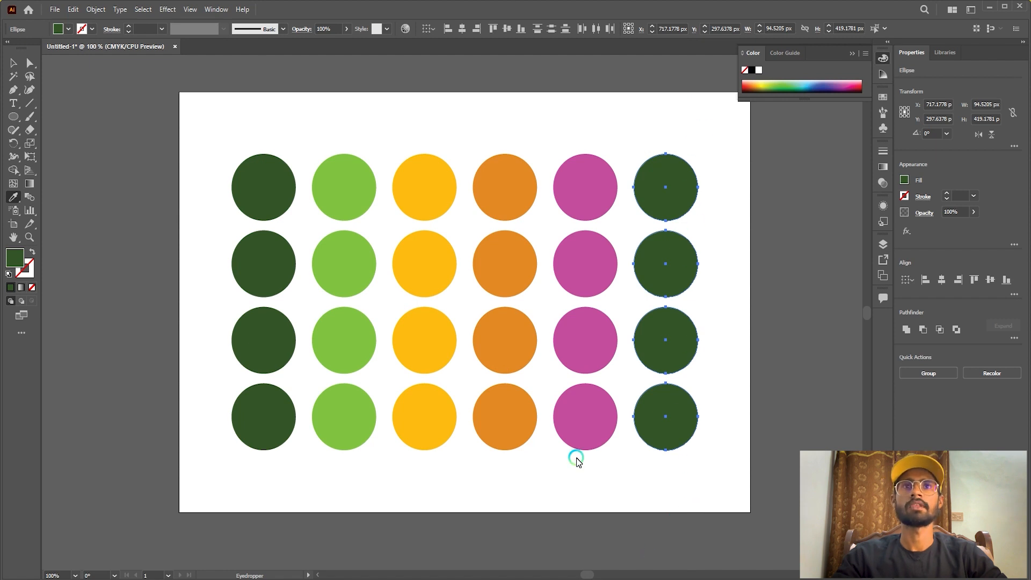
With the Eyedropper, copy the second column's light green to the fourth column and the sixth column's dark green to the third.
{"action": "key", "text": "ctrl"}
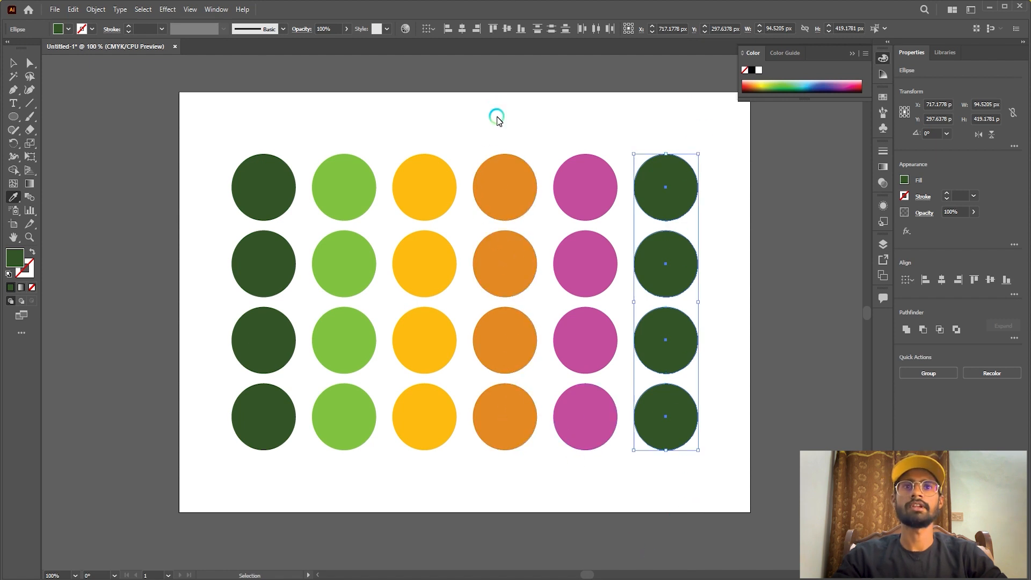
{"action": "left_click_drag", "start_coordinate": [518, 469], "coordinate": [517, 465]}
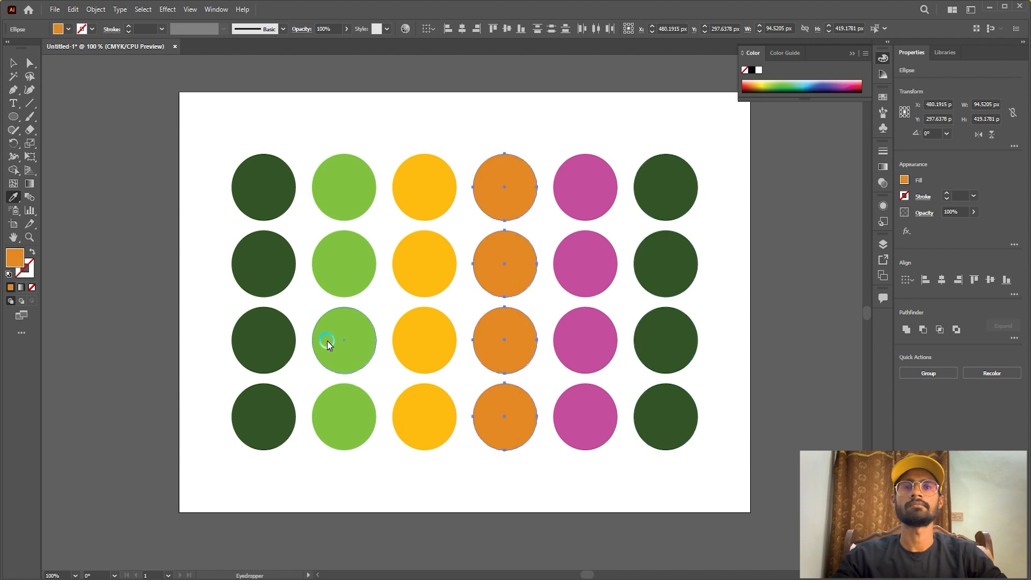
{"action": "left_click", "coordinate": [337, 200]}
{"action": "key", "text": "ctrl"}
{"action": "left_click_drag", "start_coordinate": [425, 105], "coordinate": [425, 455]}
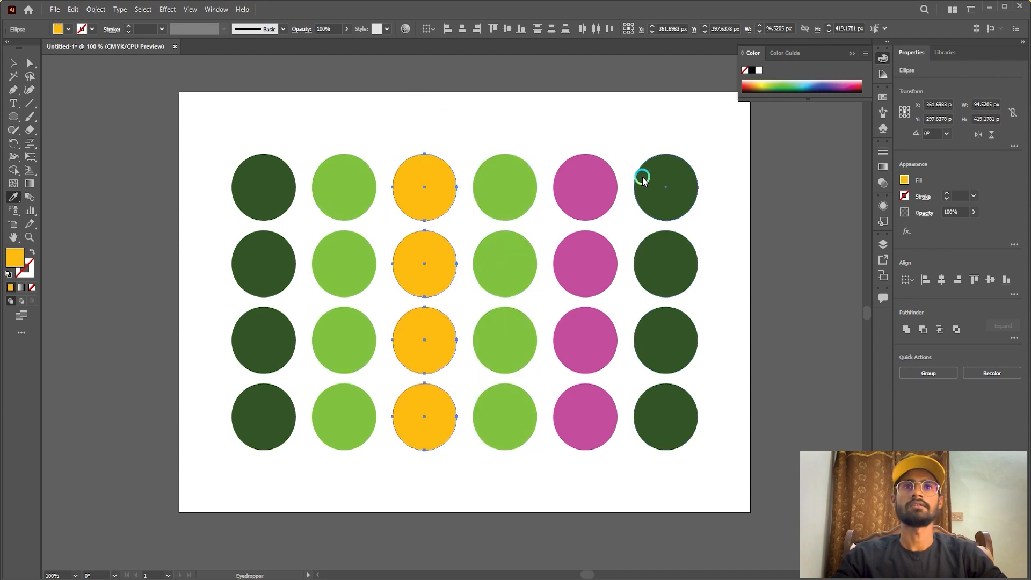
{"action": "left_click", "coordinate": [672, 192]}
With the Eyedropper, copy the third column's dark green to the fifth column and the fourth column's light green to the sixth, then deselect.
{"action": "key", "text": "ctrl"}
{"action": "left_click_drag", "start_coordinate": [560, 111], "coordinate": [615, 457]}
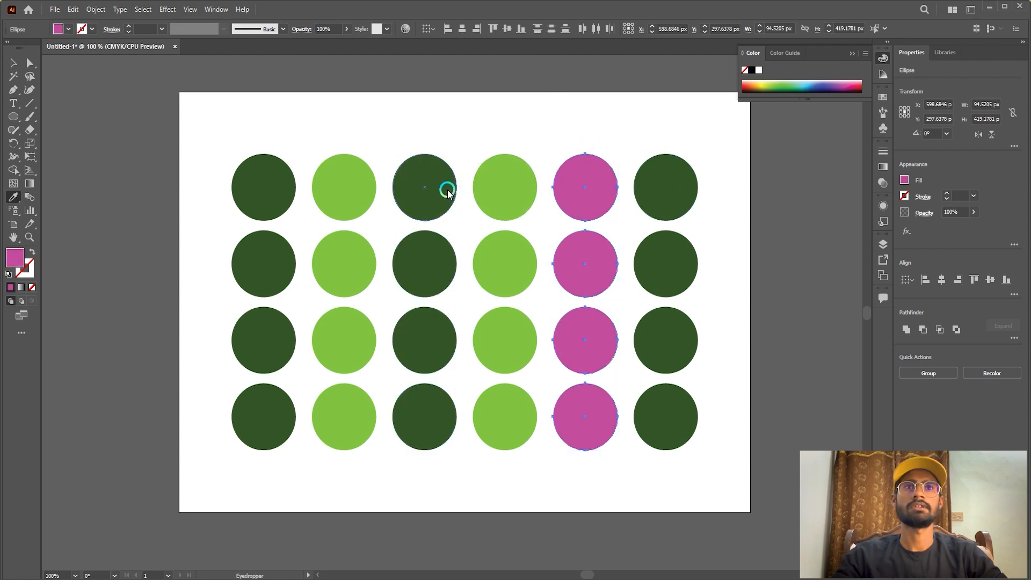
{"action": "left_click", "coordinate": [444, 189]}
{"action": "key", "text": "ctrl"}
{"action": "left_click_drag", "start_coordinate": [675, 143], "coordinate": [679, 472]}
{"action": "left_click", "coordinate": [495, 182]}
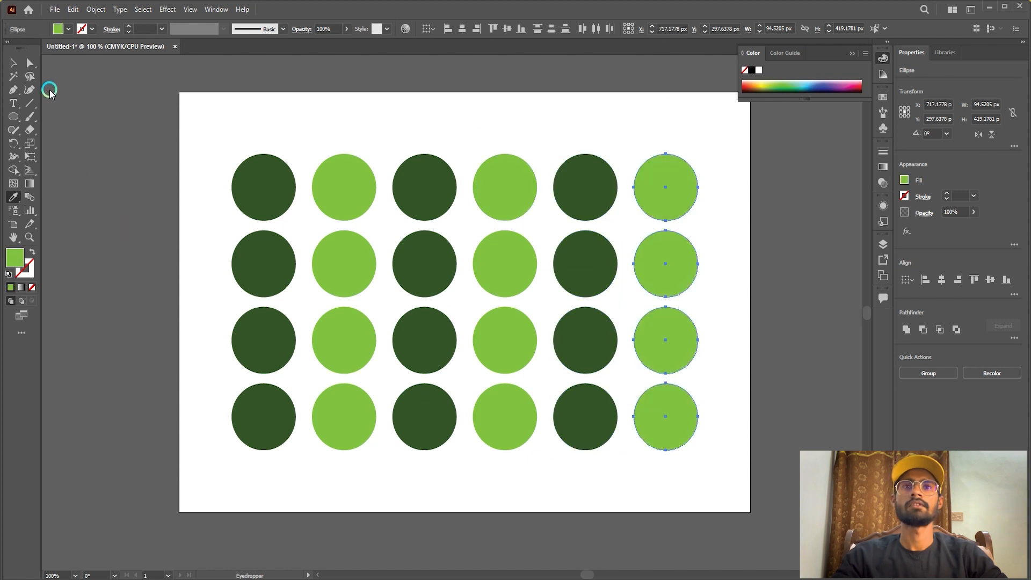
{"action": "left_click", "coordinate": [8, 63]}
{"action": "left_click", "coordinate": [184, 83]}
{"action": "scroll", "coordinate": [363, 310], "scroll_direction": "up", "scroll_amount": 1}
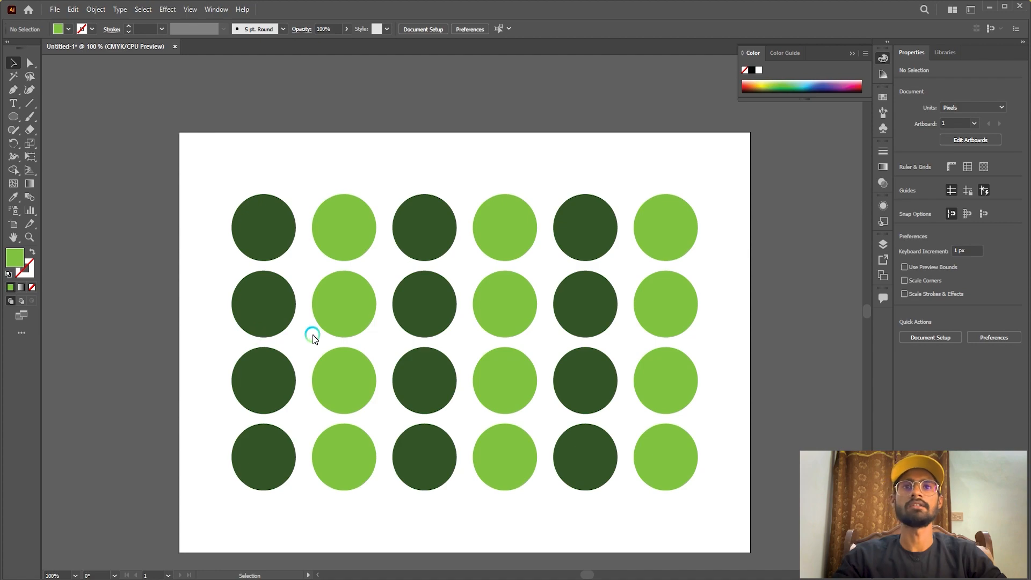